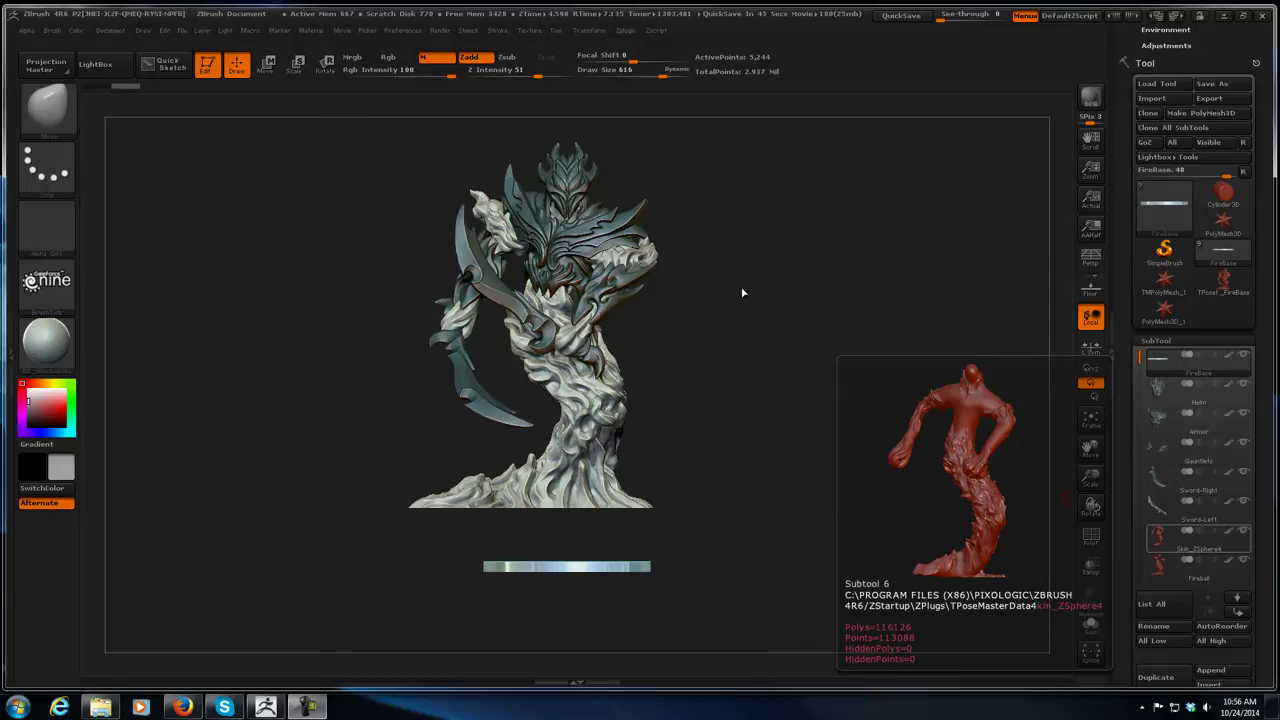
# Inspect the posed Fire character and its base with the Transpose Master options open.
pyautogui.click(625, 30)
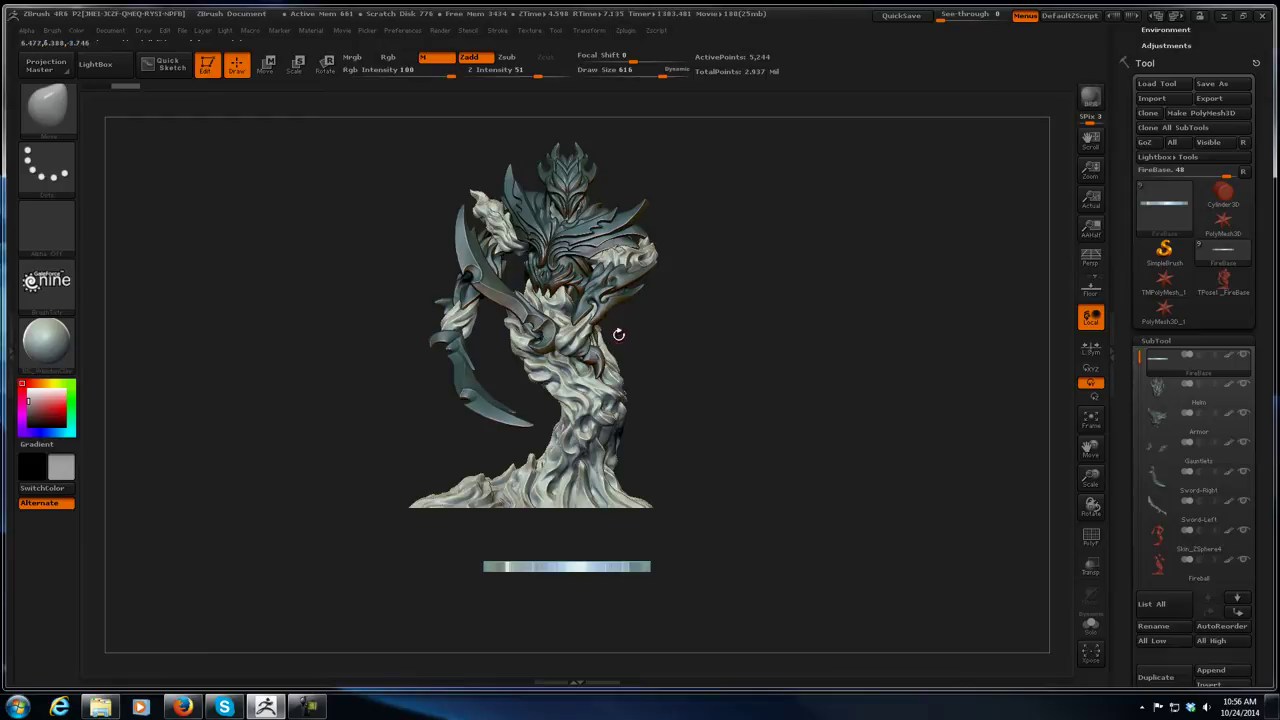
pyautogui.moveTo(810, 430); pyautogui.dragTo(682, 458)
pyautogui.moveTo(776, 541)
pyautogui.mouseDown()
pyautogui.moveTo(774, 585)
pyautogui.moveTo(757, 524)
pyautogui.mouseUp()
# Build a single low-res T-pose mesh from all subtools with TPoseMesh and zoom in.
pyautogui.click(626, 31)
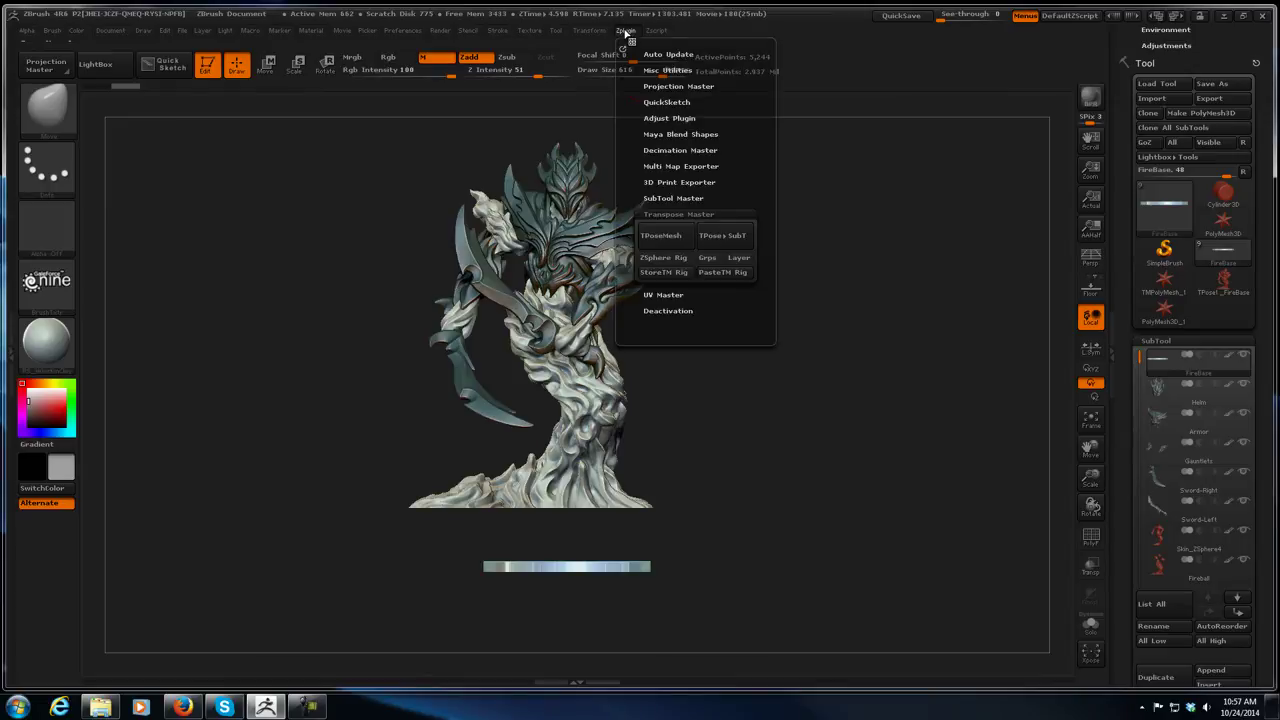
pyautogui.click(662, 236)
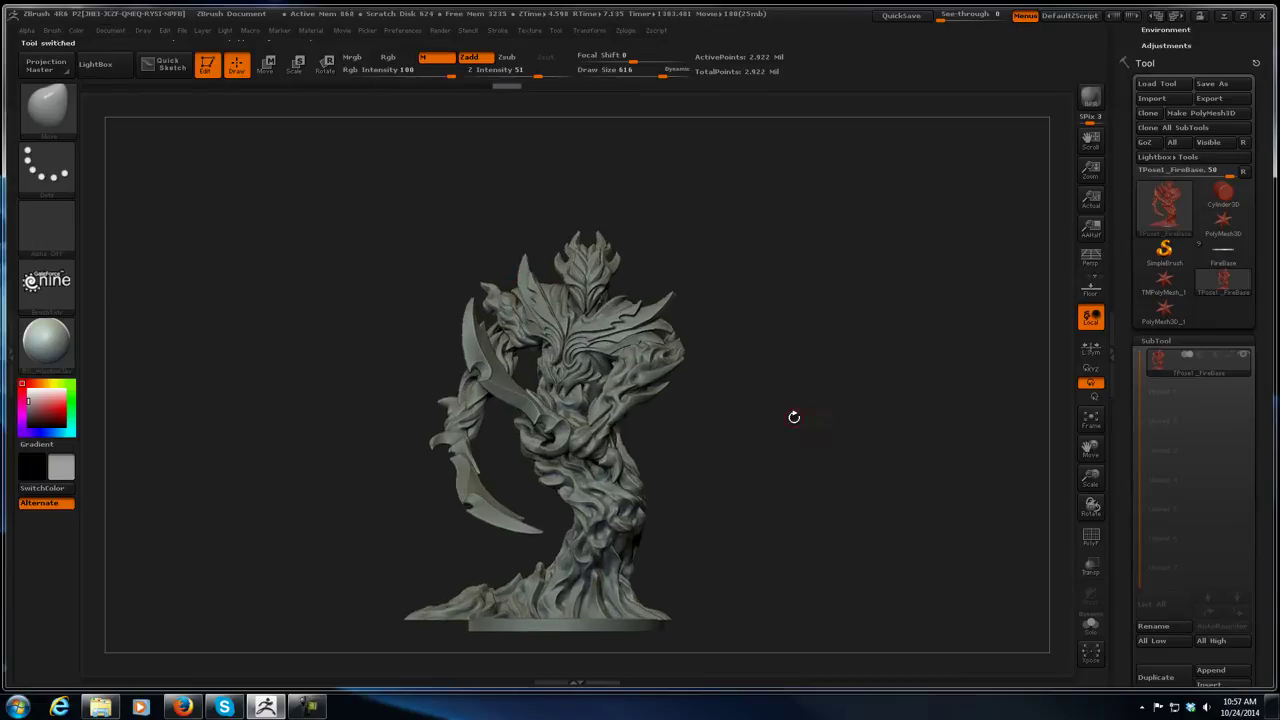
pyautogui.moveTo(791, 417); pyautogui.dragTo(804, 384)
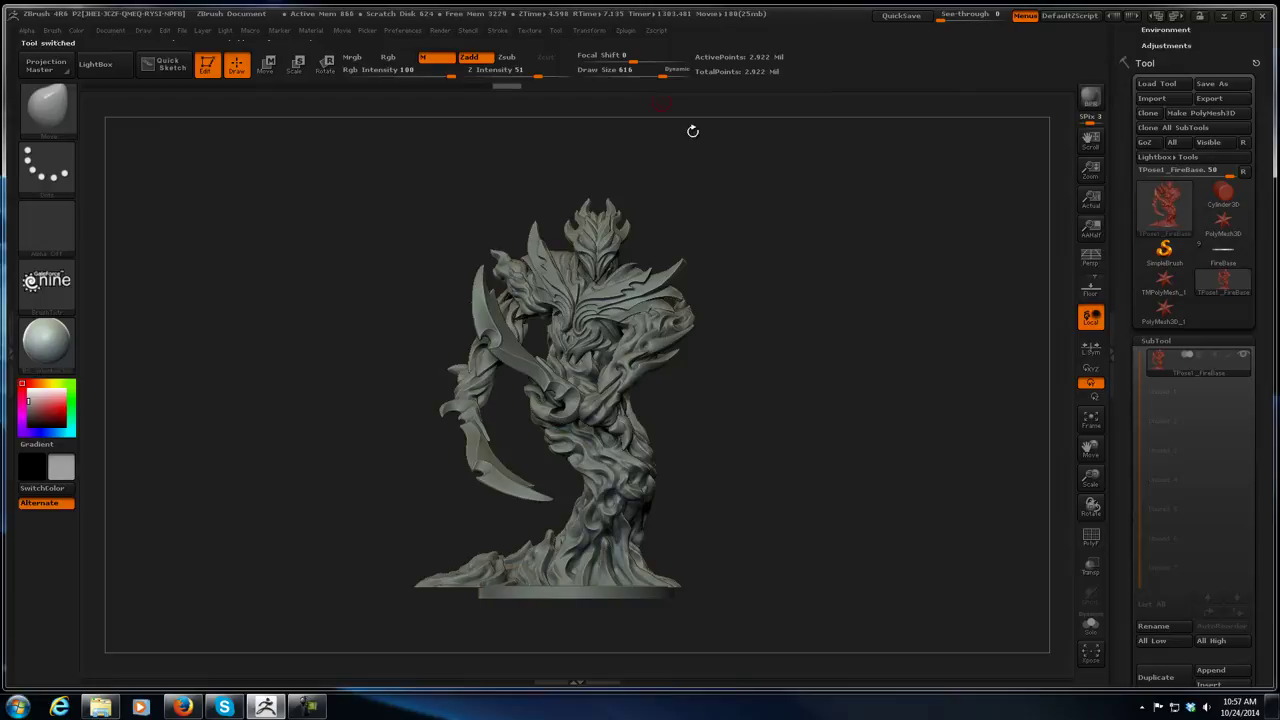
# Run TPose>SubT to transfer the edits, then make TPose1_FireBase the active tool again.
pyautogui.click(626, 31)
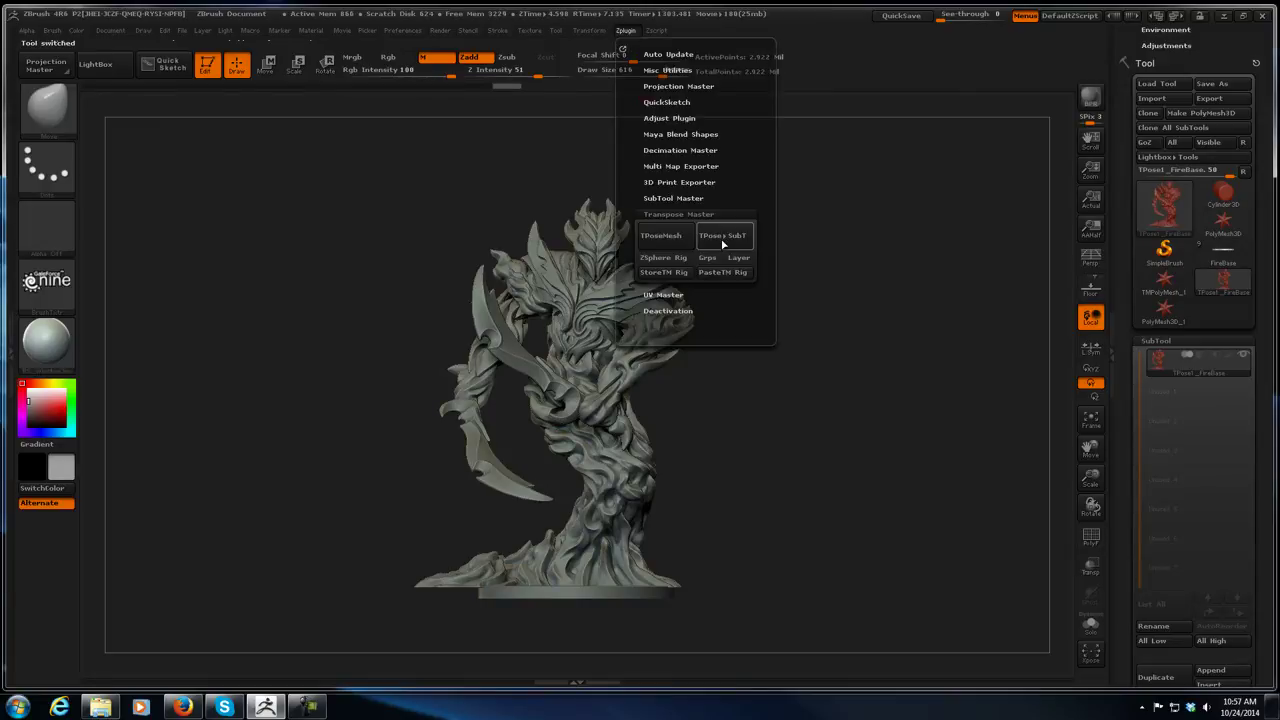
pyautogui.click(723, 238)
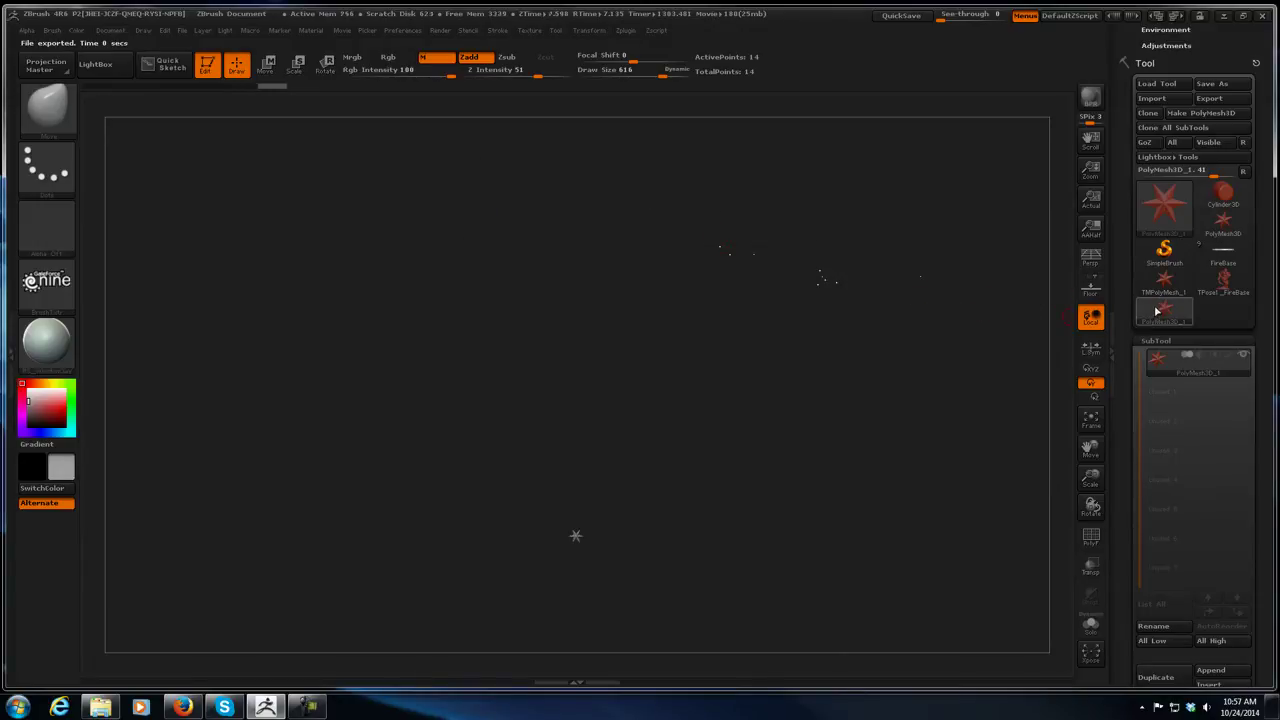
pyautogui.moveTo(1158, 309)
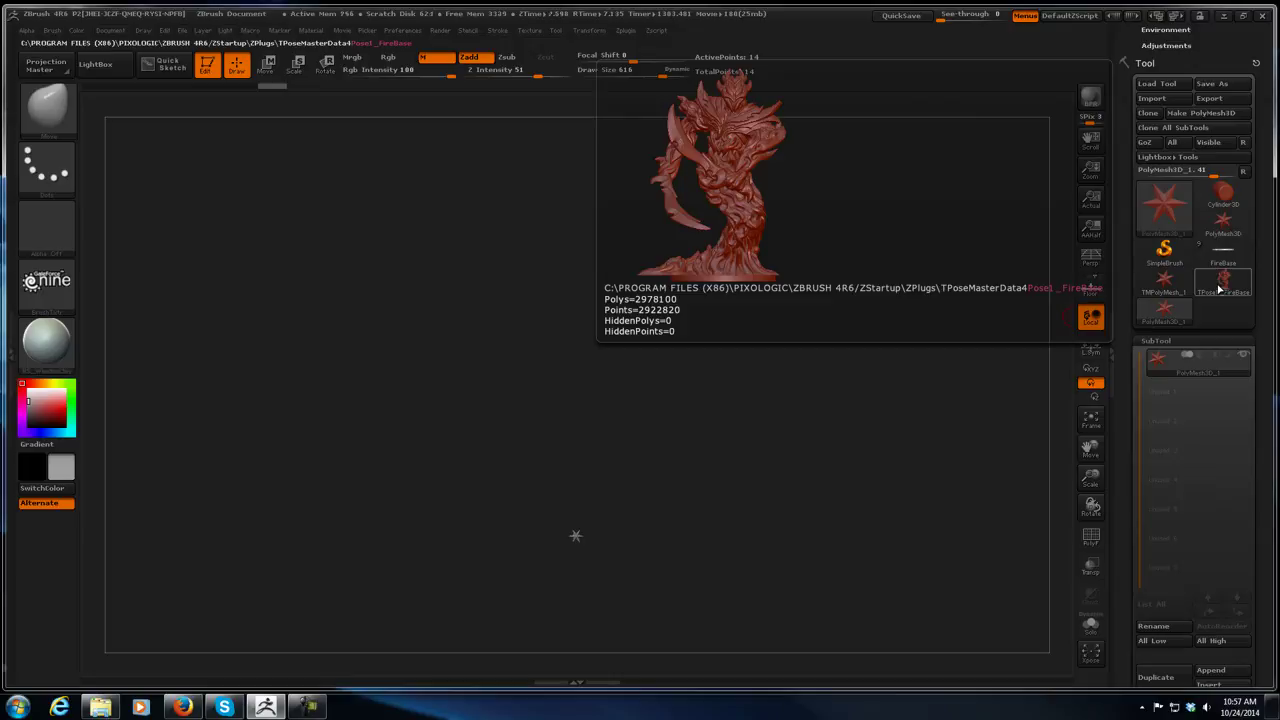
pyautogui.click(1219, 288)
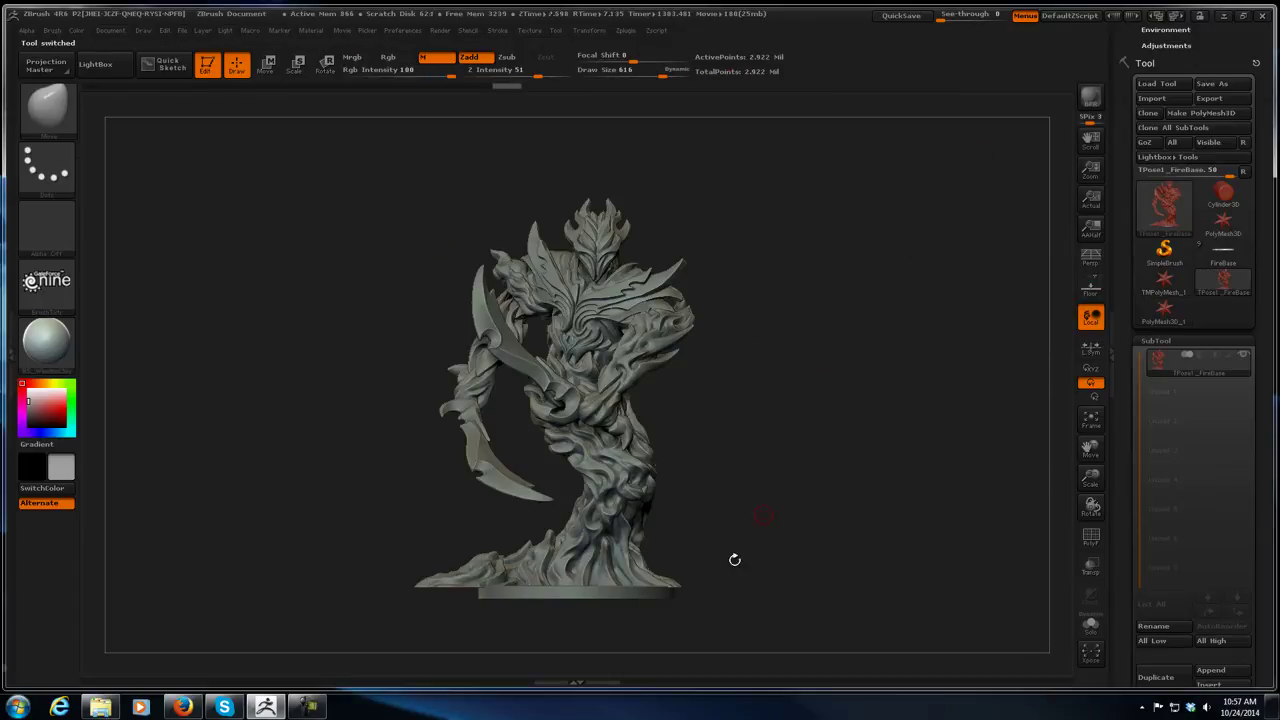
# Export the TPose1_FireBase mesh as an OBJ and switch back to the FireBase tool.
pyautogui.click(1240, 101)
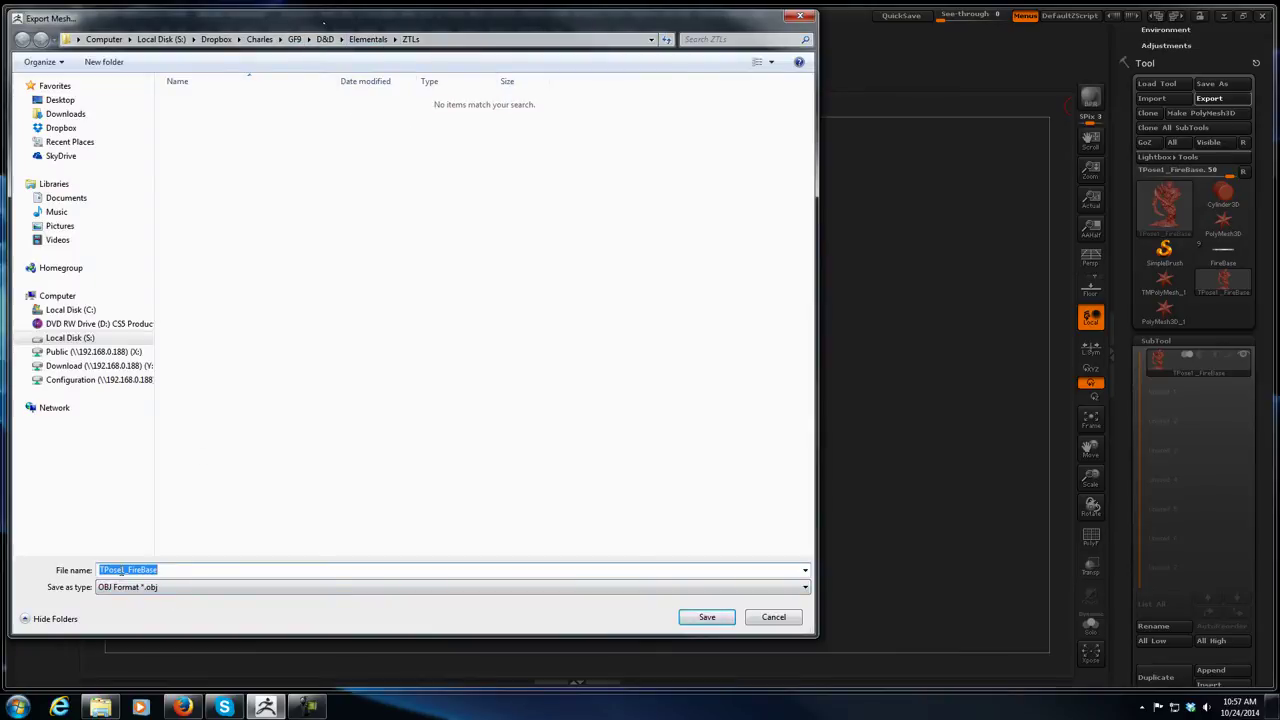
pyautogui.click(707, 617)
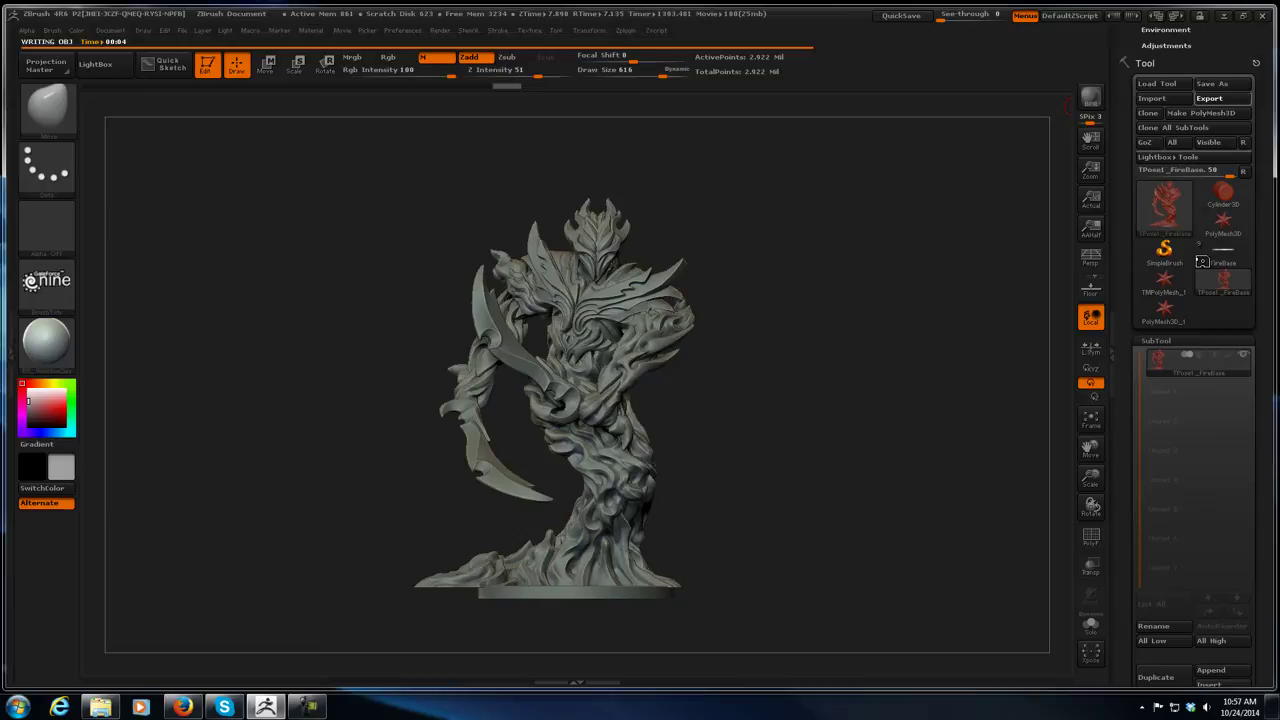
pyautogui.click(1201, 261)
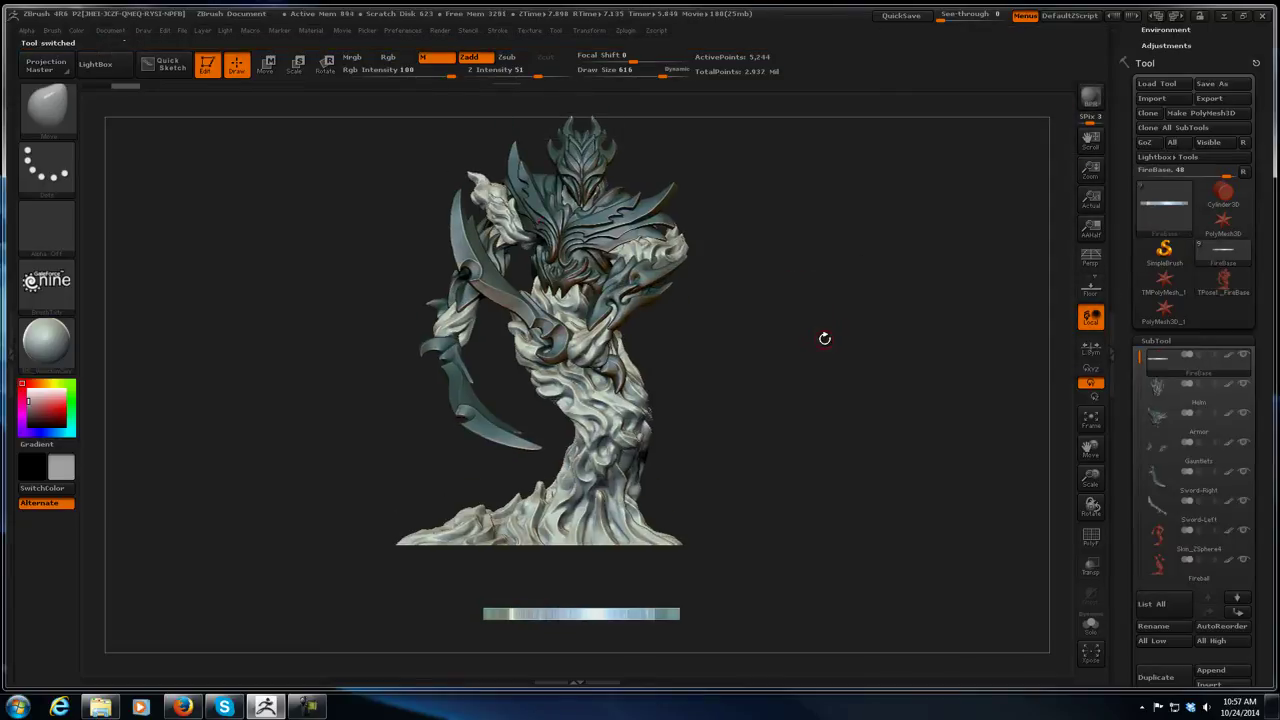
# Save the FireBase tool over the existing Fire_005.ZTL and bring up LightBox.
pyautogui.click(182, 33)
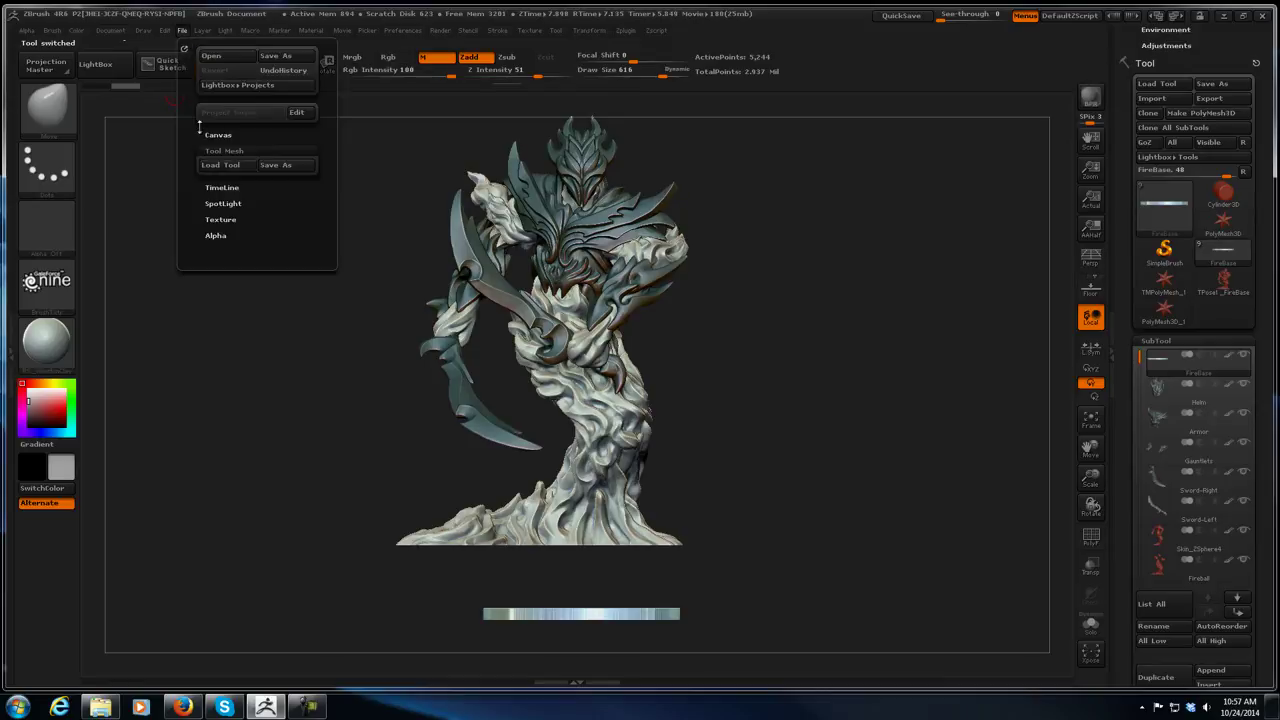
pyautogui.click(272, 168)
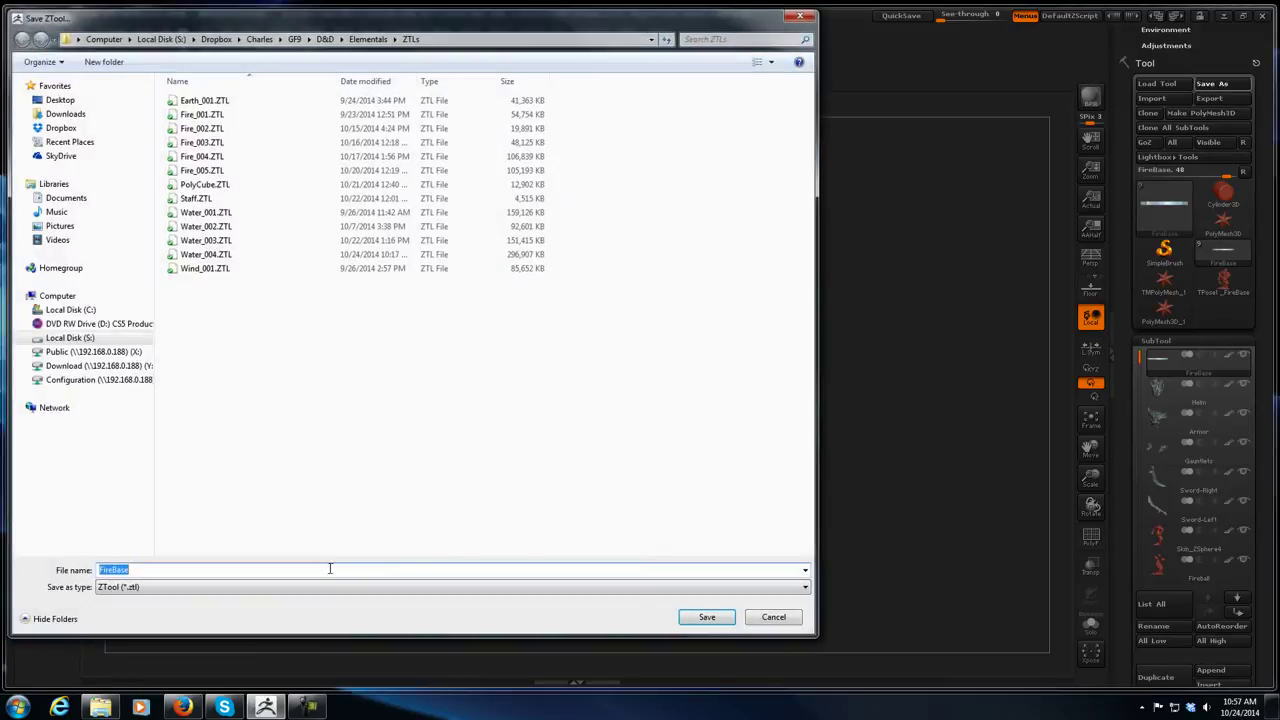
pyautogui.click(203, 171)
pyautogui.click(707, 617)
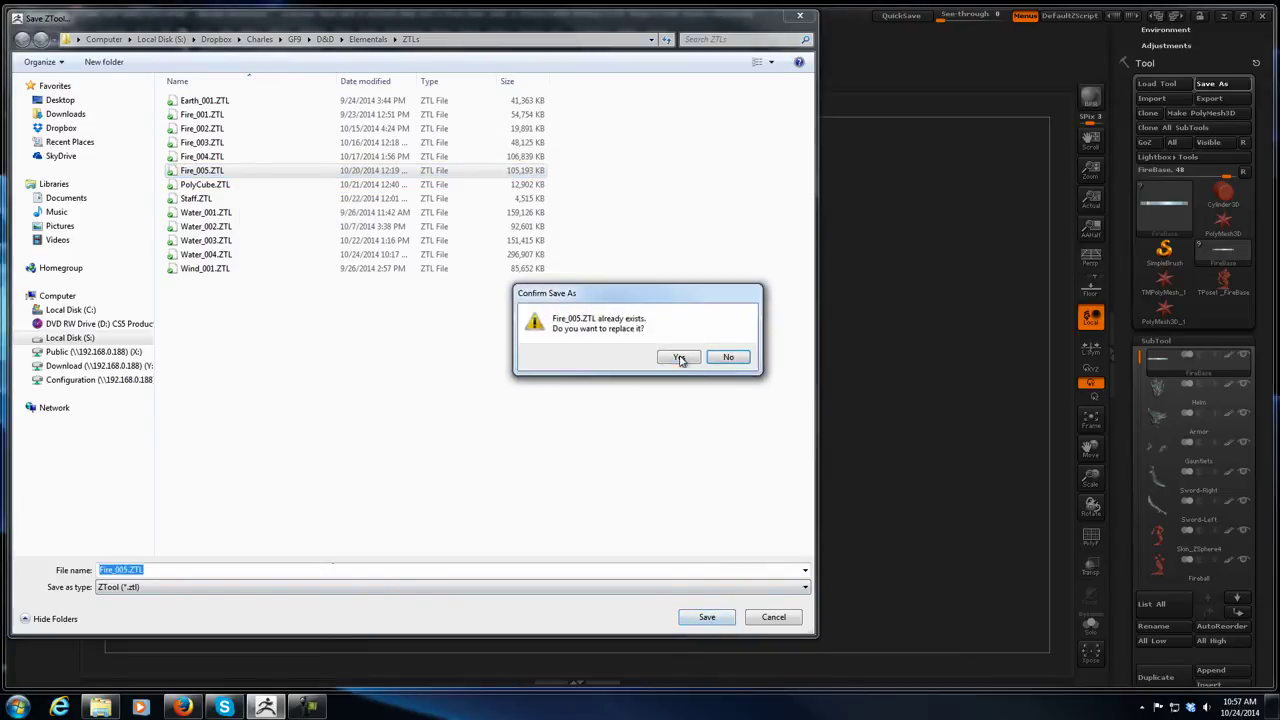
pyautogui.click(679, 359)
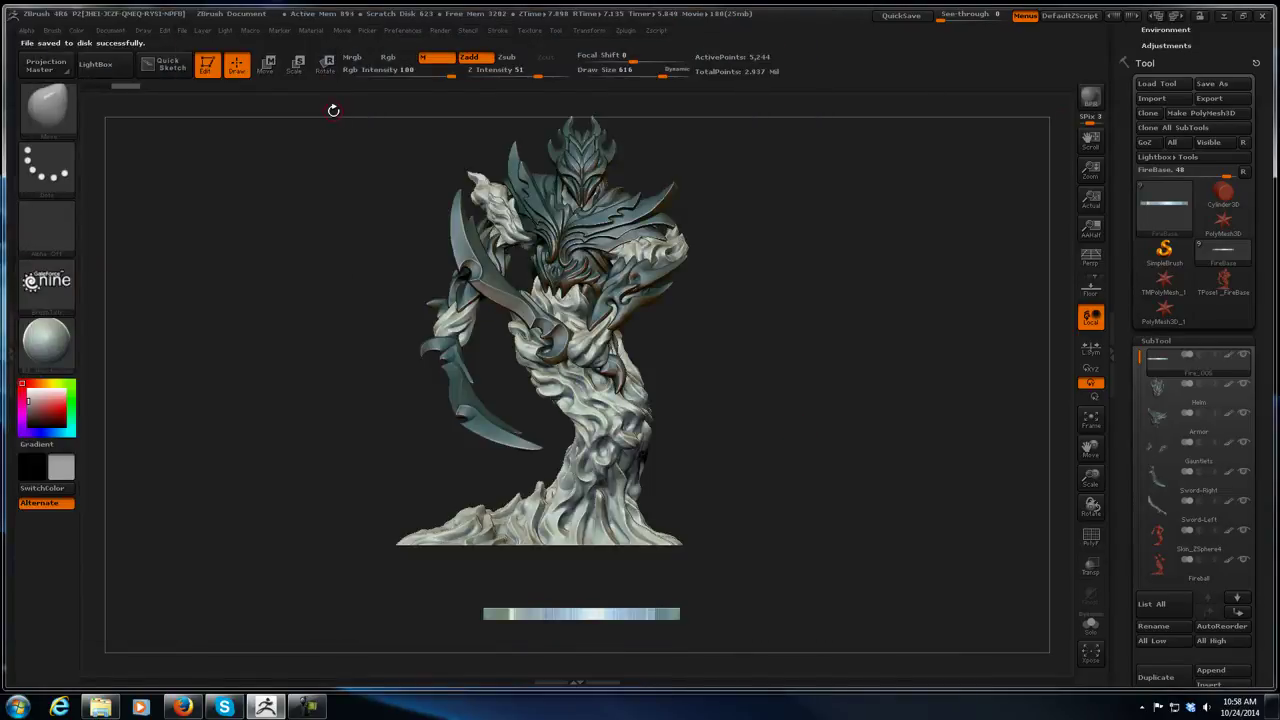
pyautogui.click(95, 64)
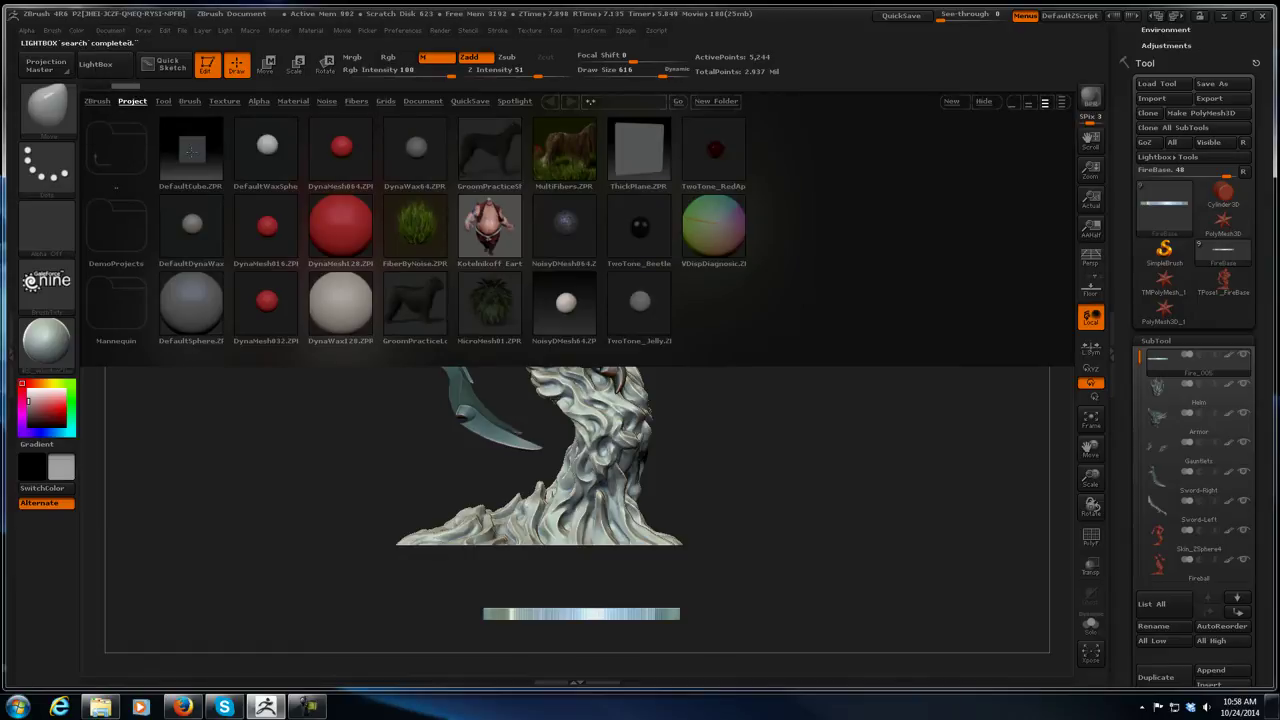
# Load the DefaultCube project, discarding current changes, and turn the cube to a front view.
pyautogui.doubleClick(191, 150)
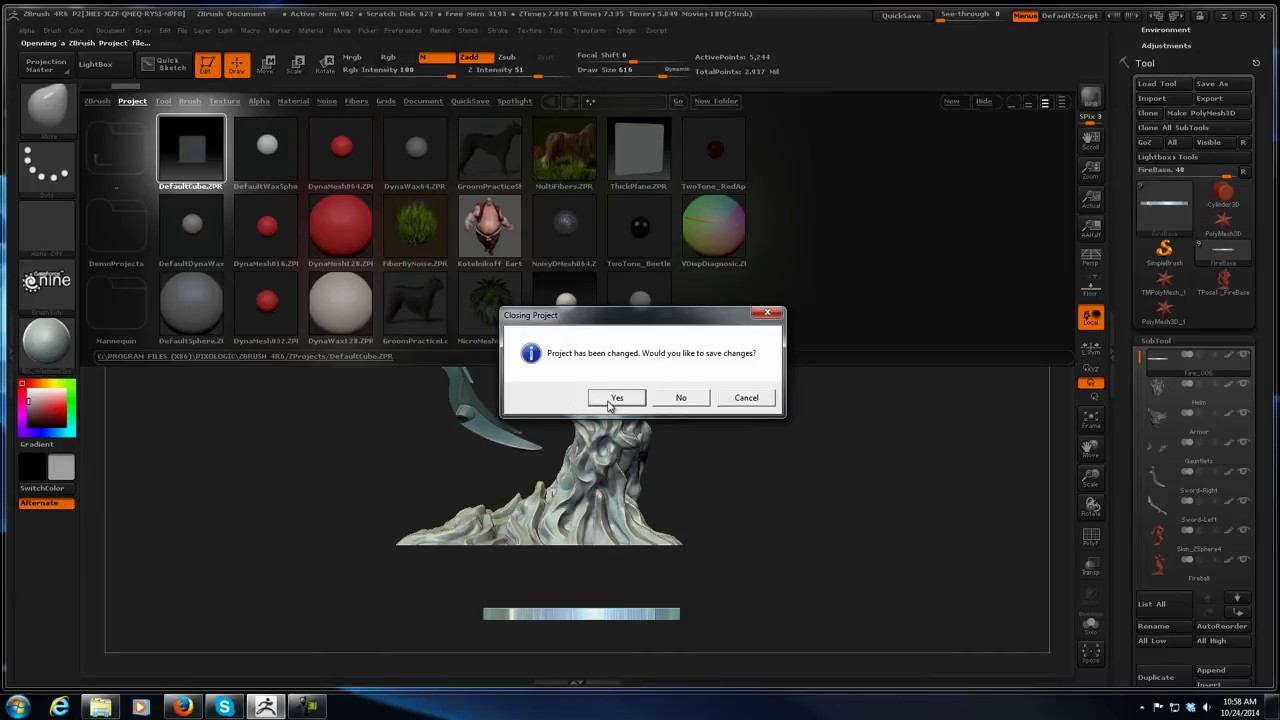
pyautogui.click(675, 398)
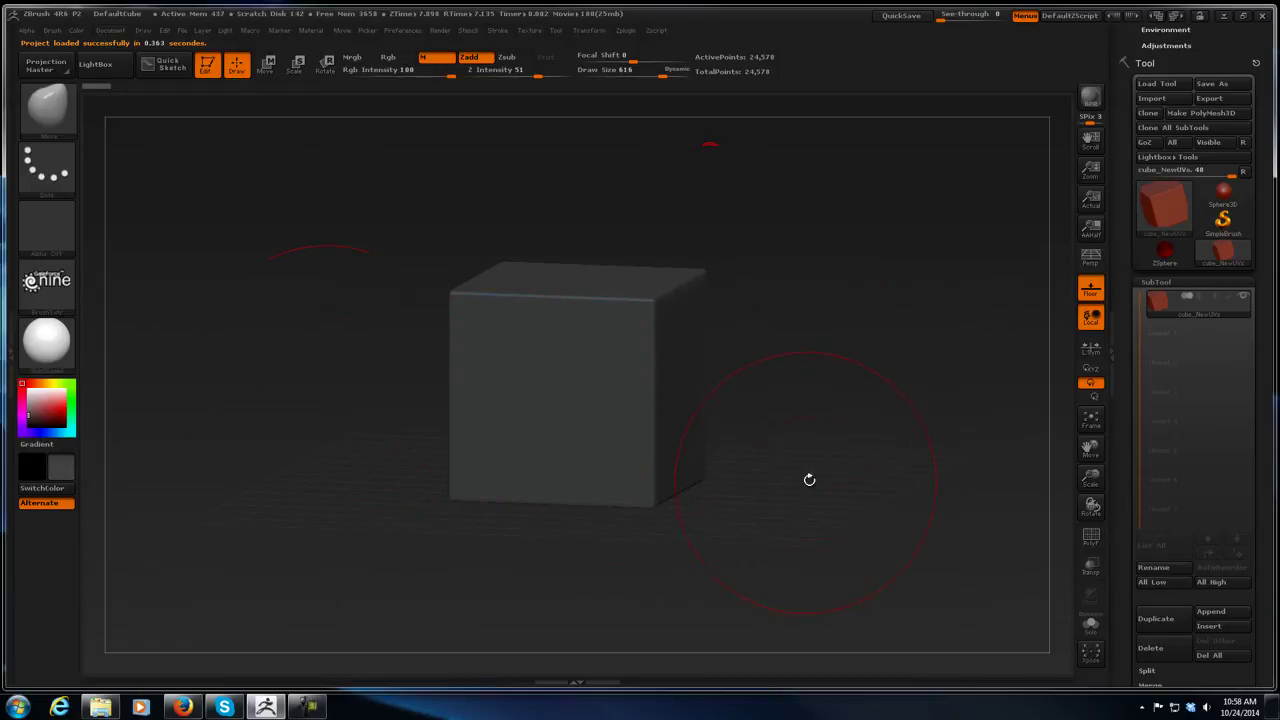
pyautogui.moveTo(809, 477); pyautogui.dragTo(814, 477)
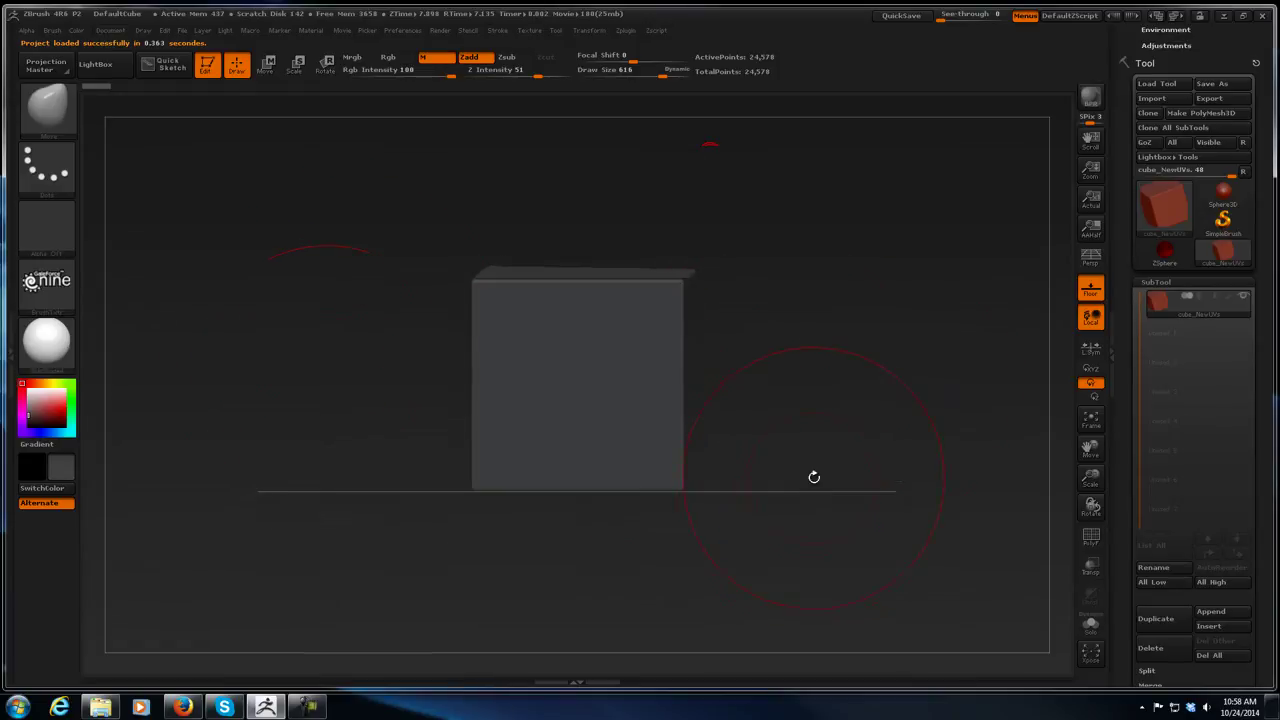
pyautogui.click(1178, 220)
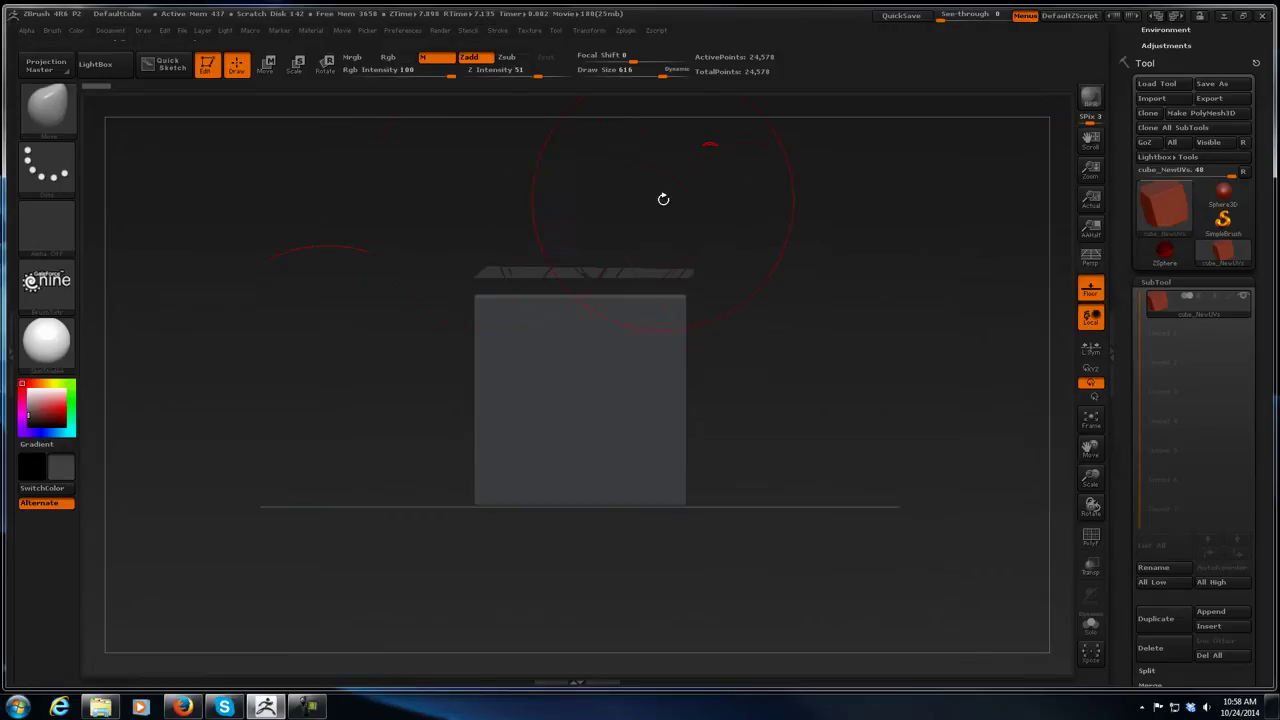
# Load Fire_005.ZTL and merge its subtools into one ~2.9 million point T-pose mesh.
pyautogui.click(1157, 84)
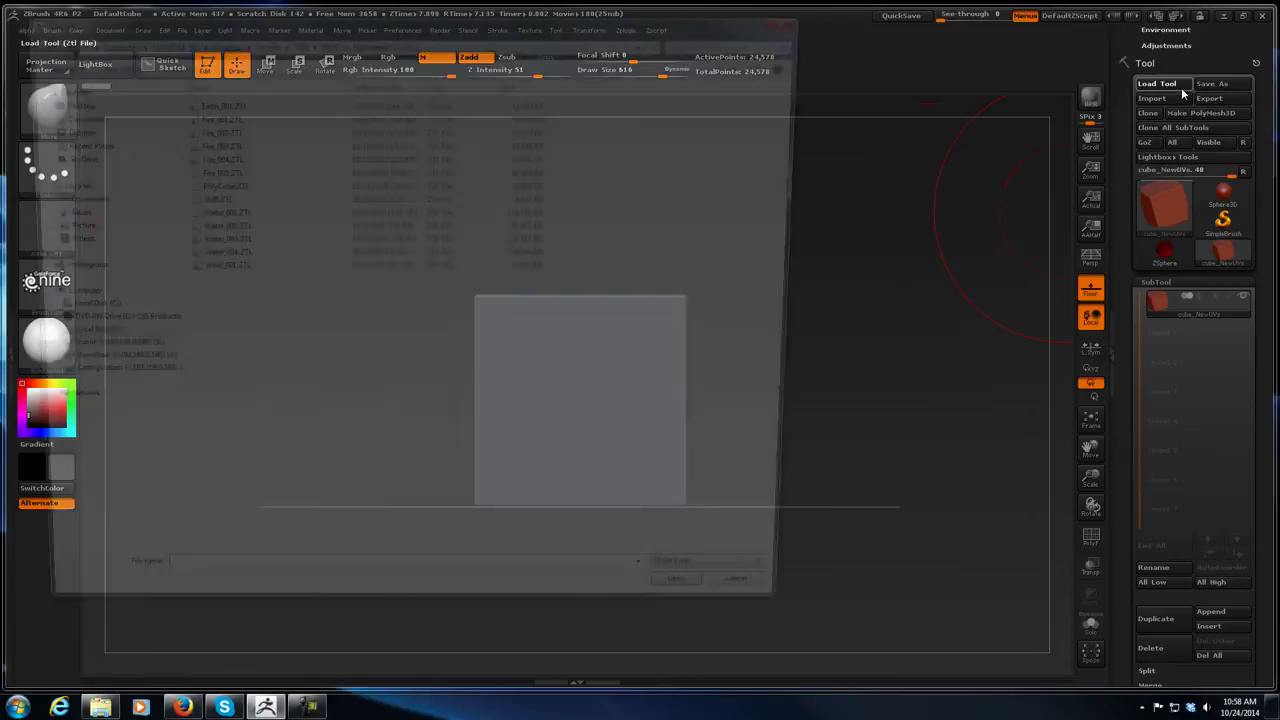
pyautogui.doubleClick(206, 171)
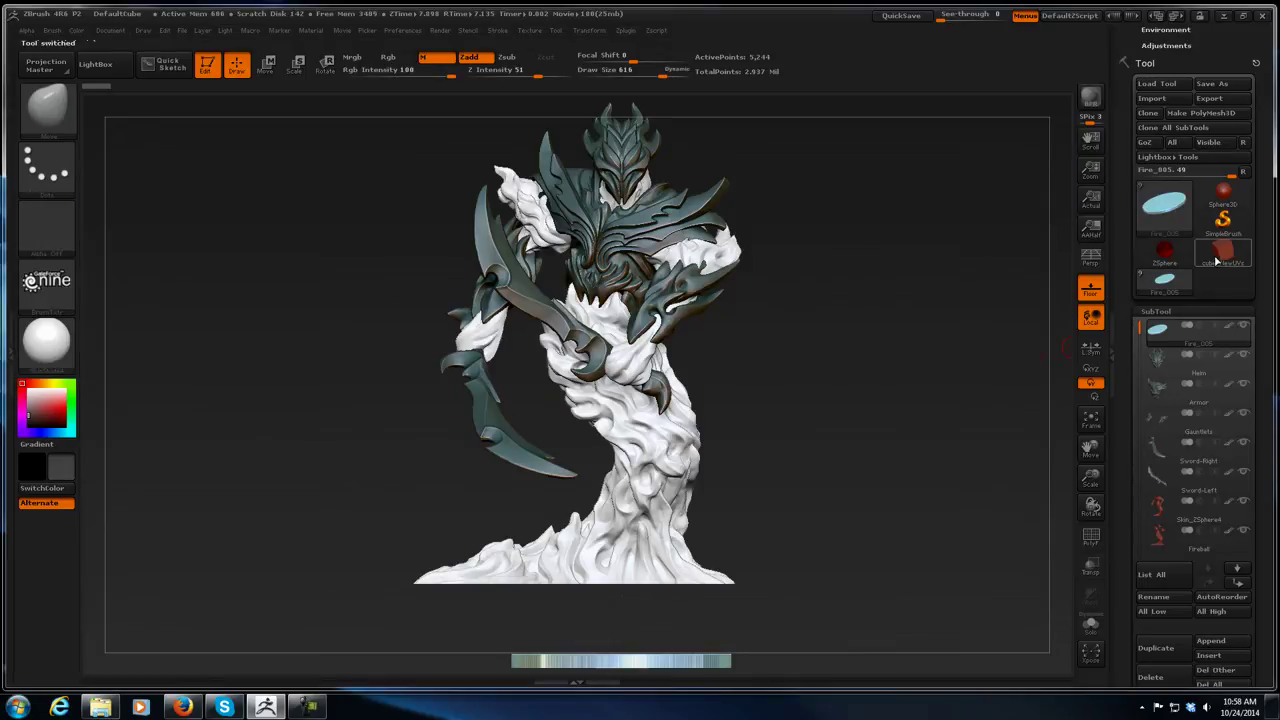
pyautogui.moveTo(1218, 263)
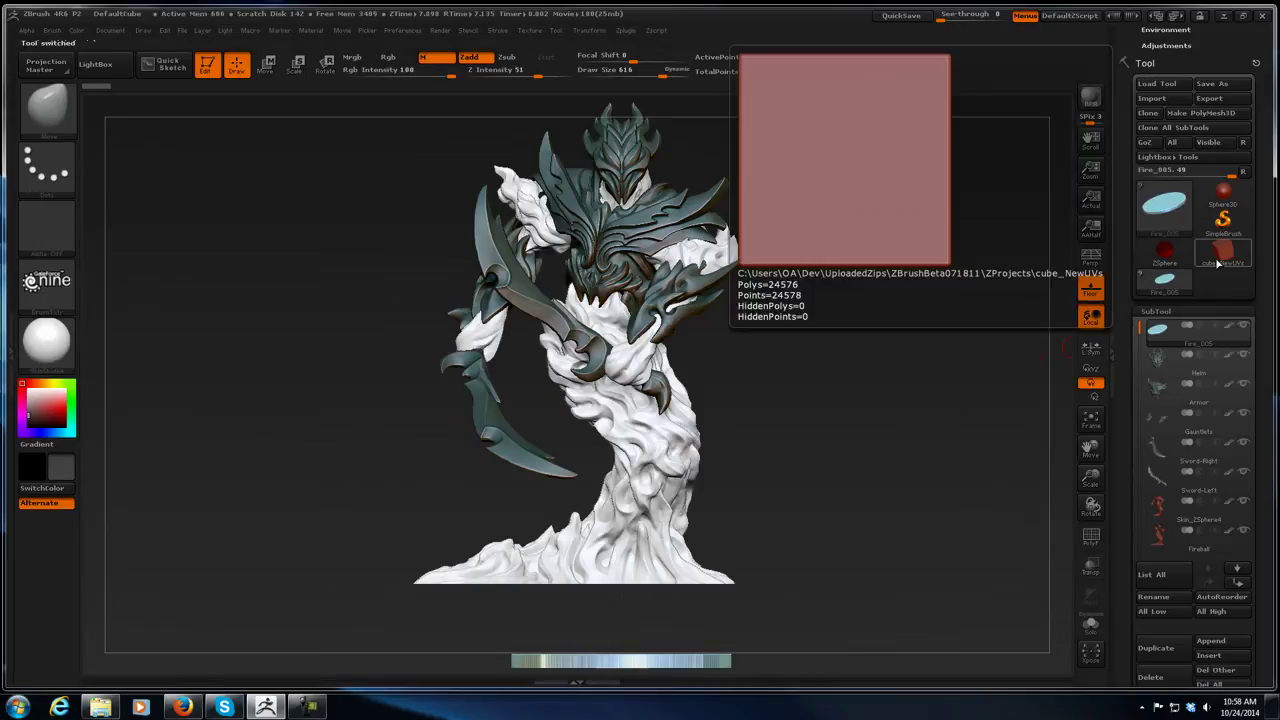
pyautogui.click(622, 30)
pyautogui.click(671, 245)
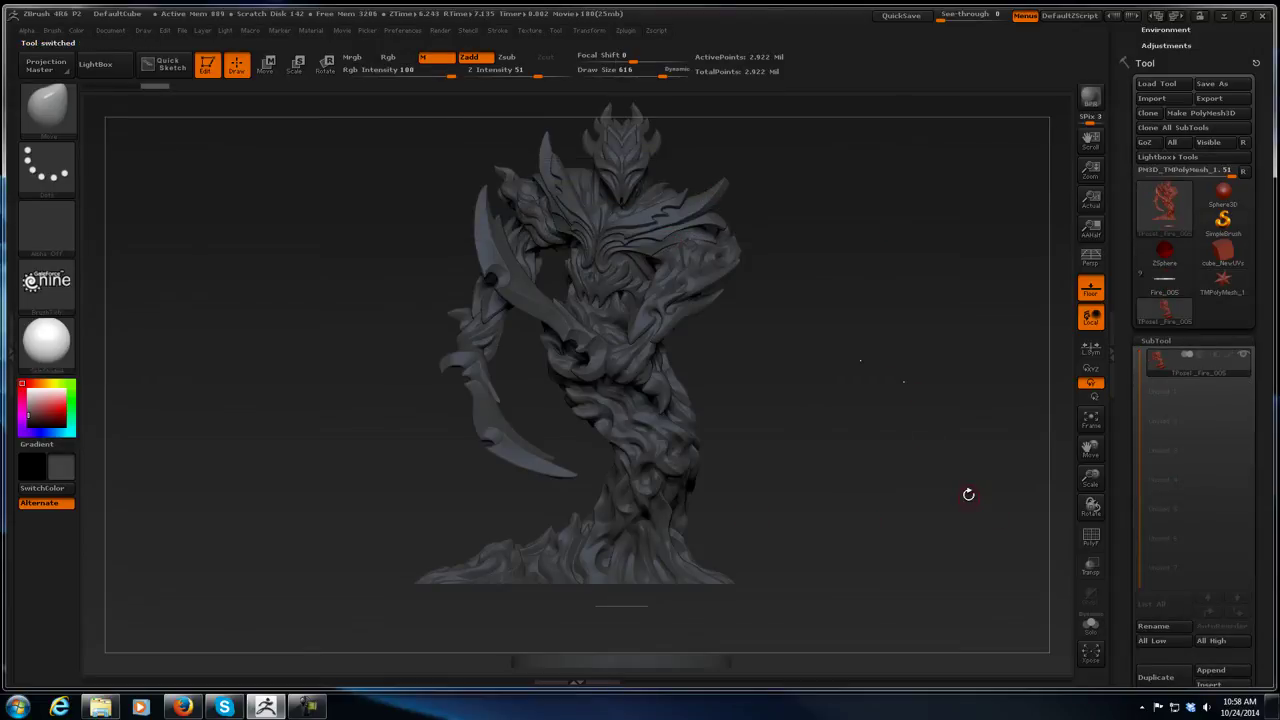
# Cancel an import of TPose1_FireBase, then rename the merged subtool to TPose.
pyautogui.click(1150, 99)
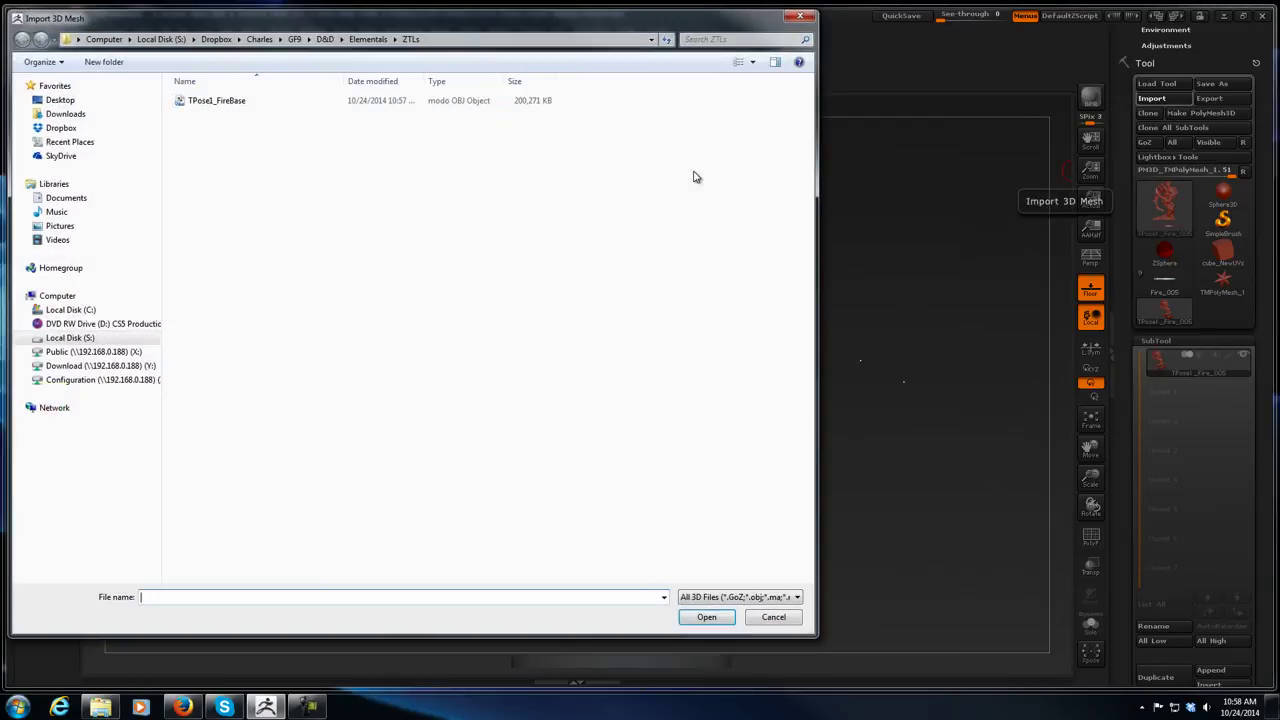
pyautogui.click(212, 104)
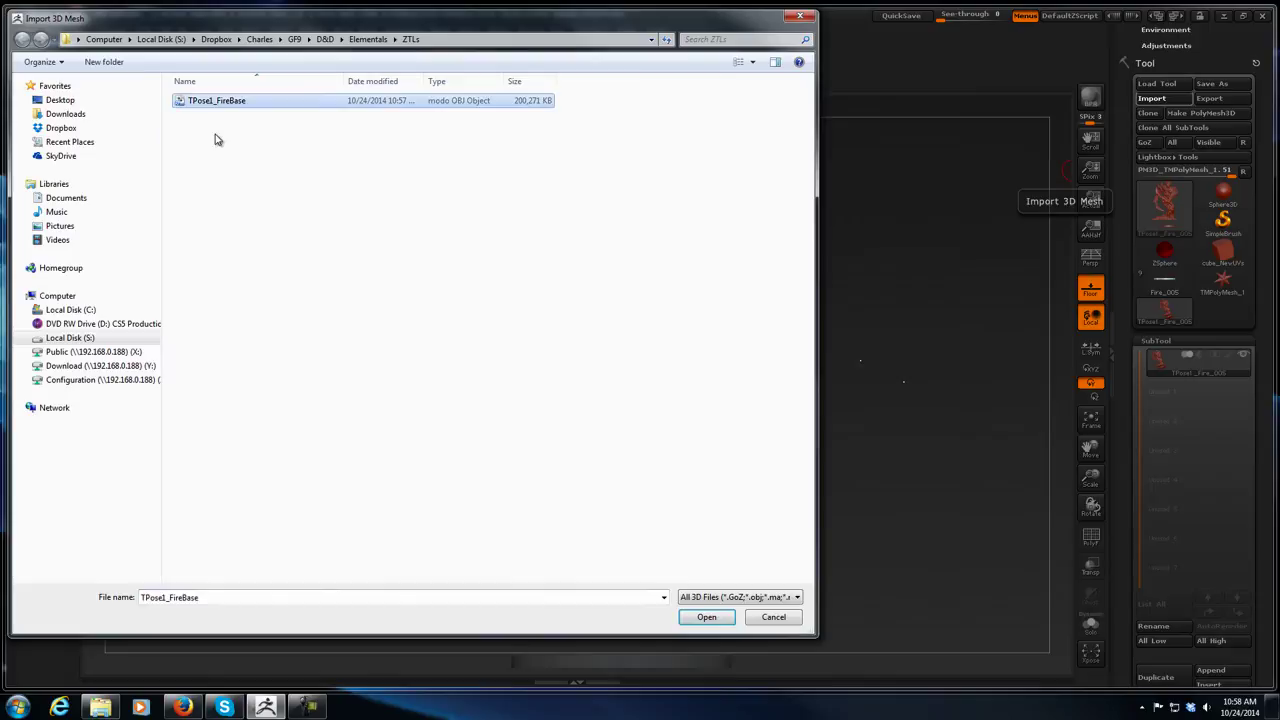
pyautogui.click(772, 619)
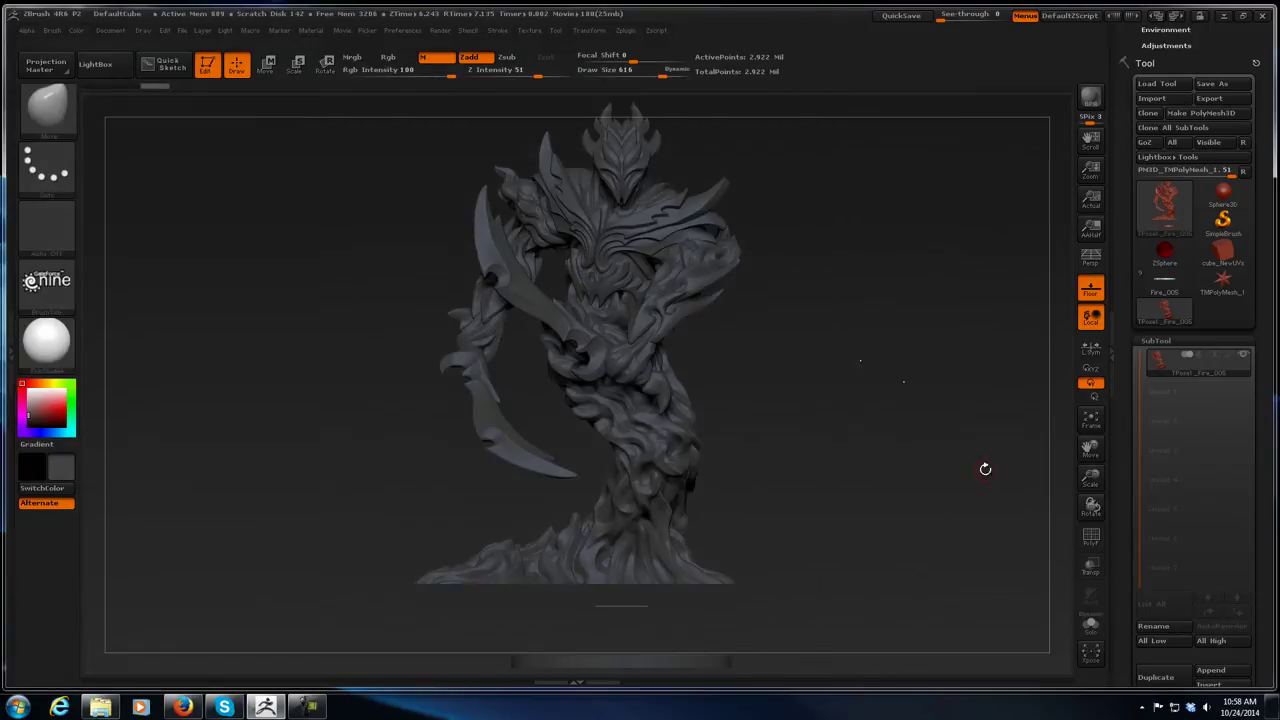
pyautogui.click(1172, 627)
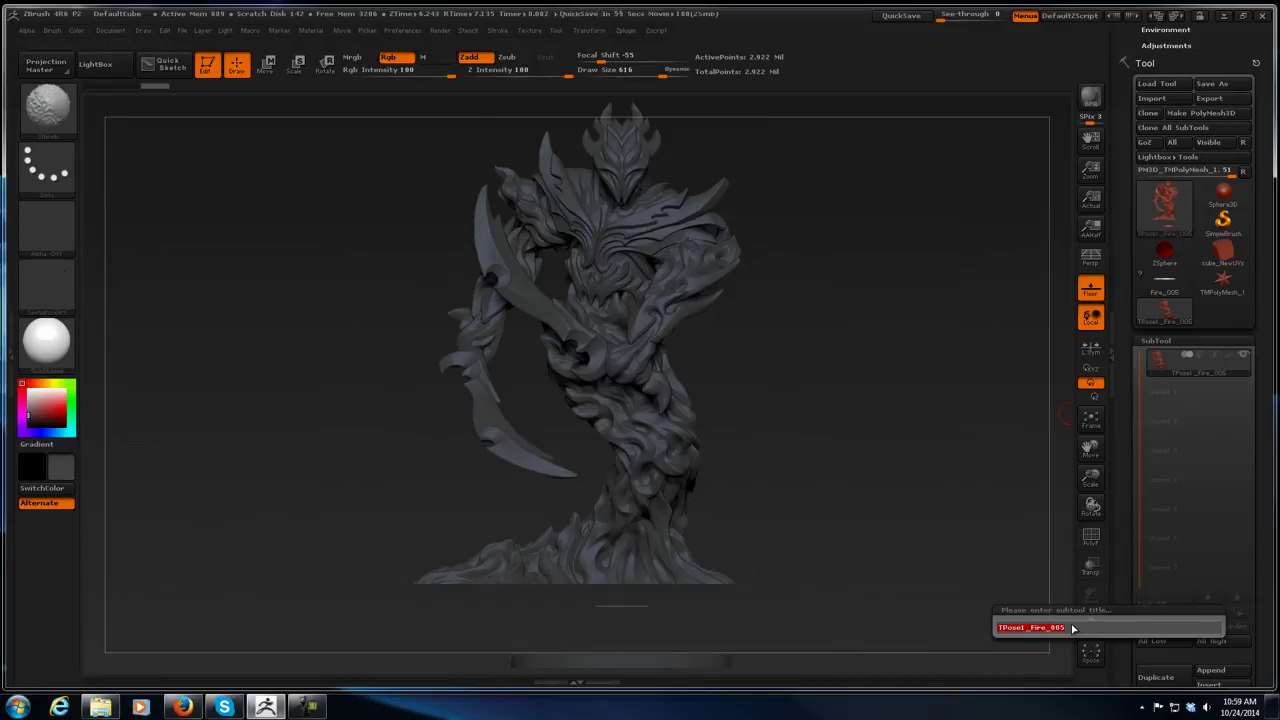
pyautogui.press('BackSpace')
pyautogui.write('TPose')
pyautogui.press('Return')
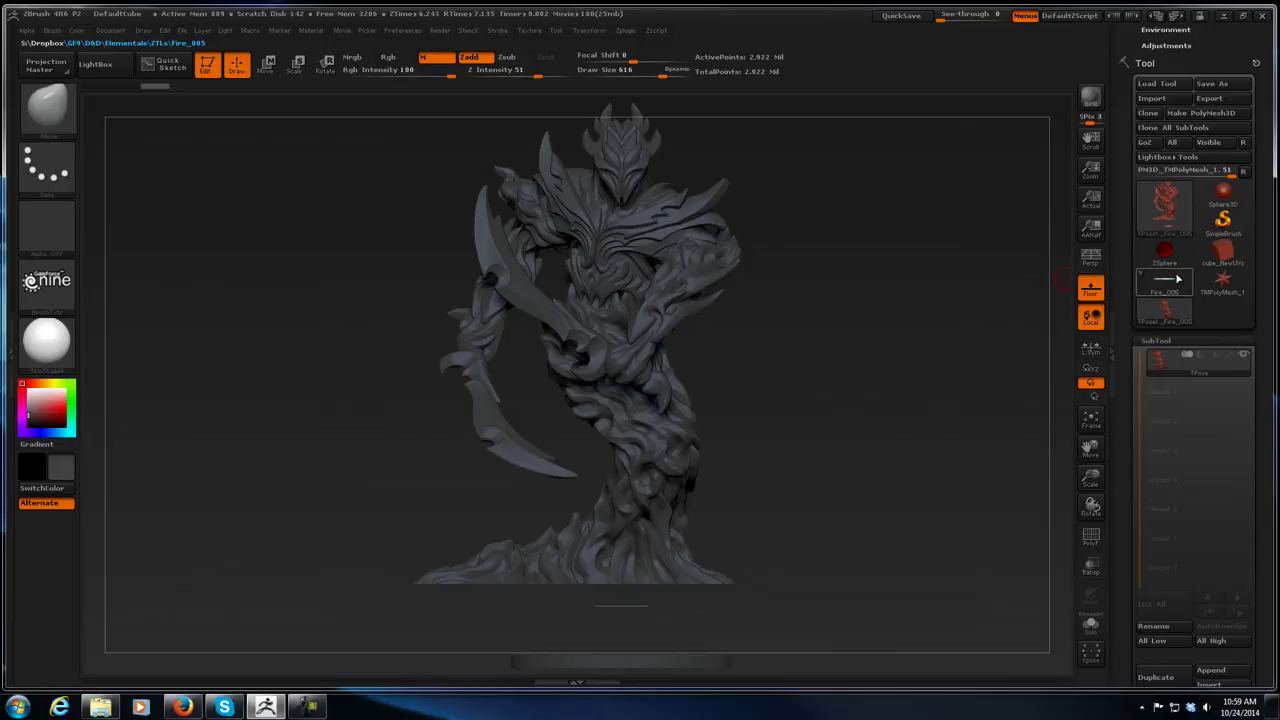
# Import the TPose1_FireBase OBJ into the T-pose subtool and name it TPose1_Fire_005.
pyautogui.click(1152, 98)
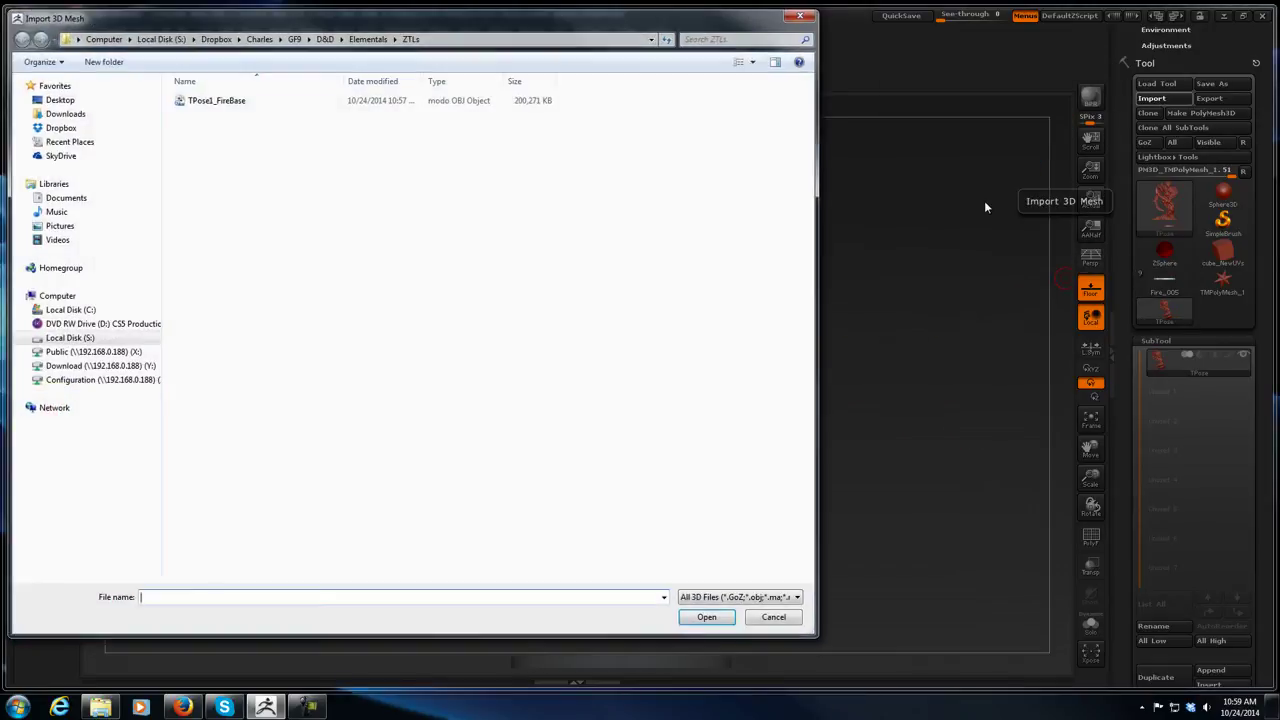
pyautogui.click(207, 106)
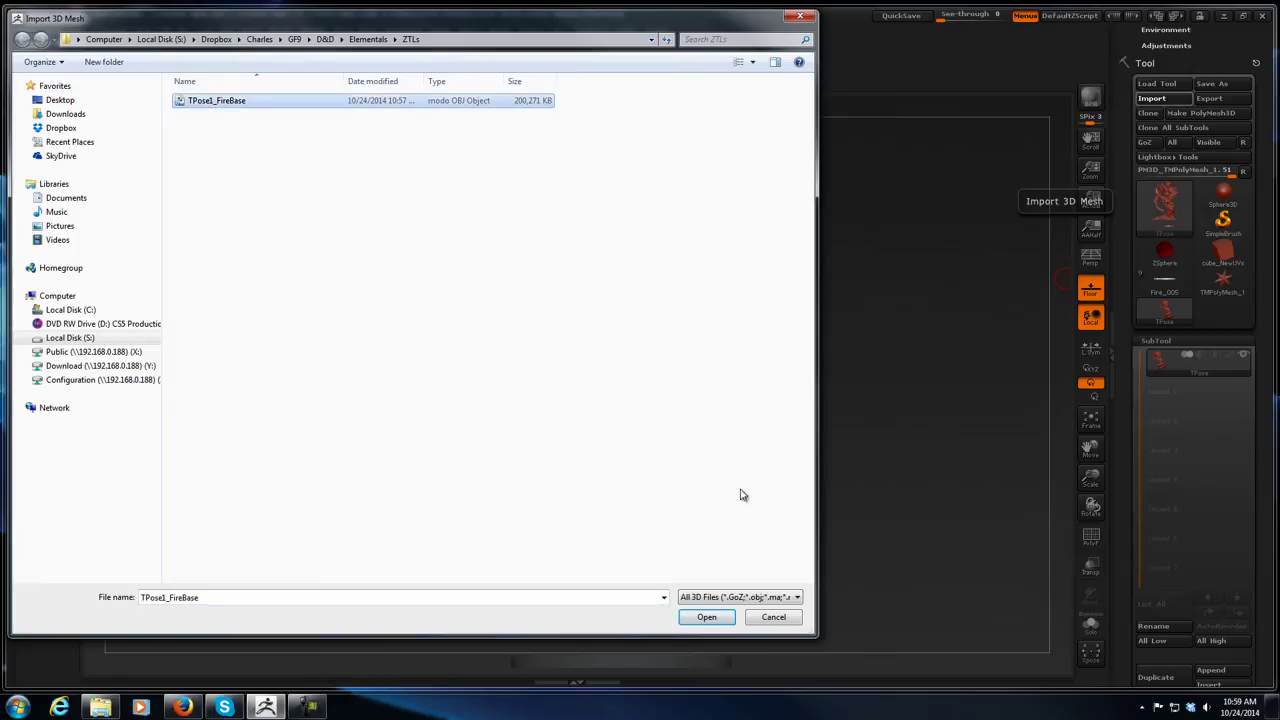
pyautogui.click(707, 617)
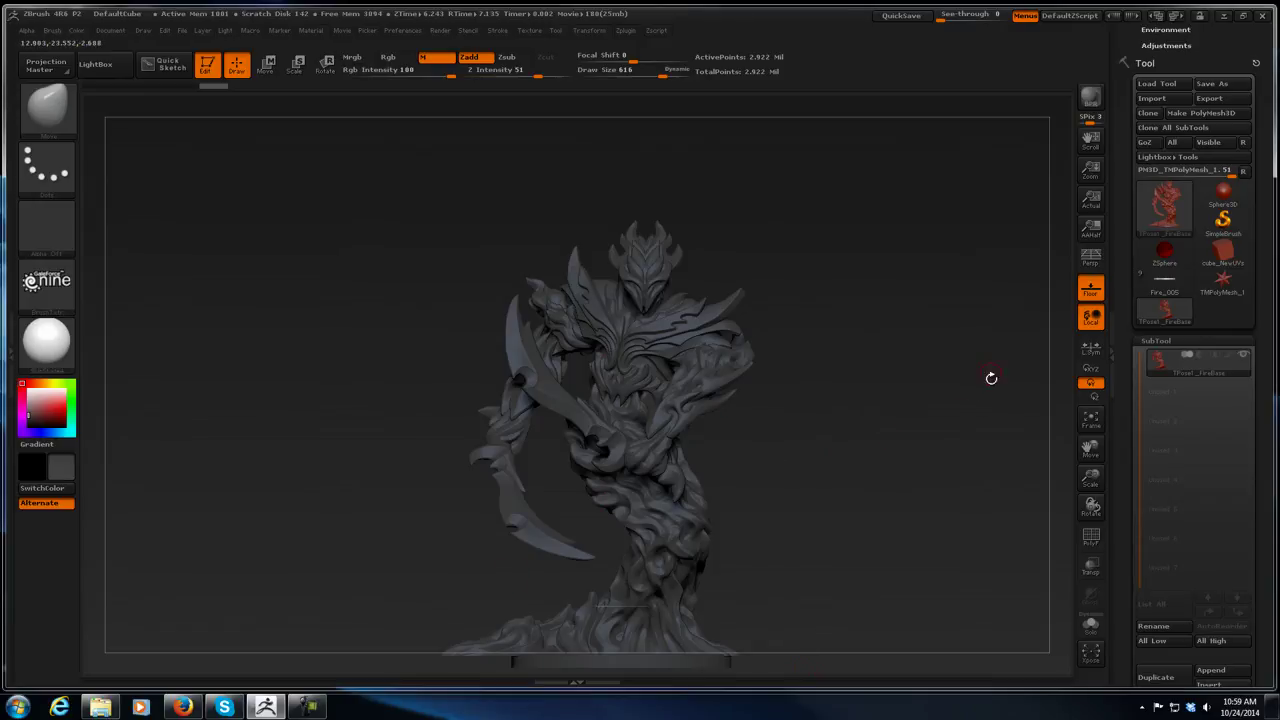
pyautogui.click(1153, 626)
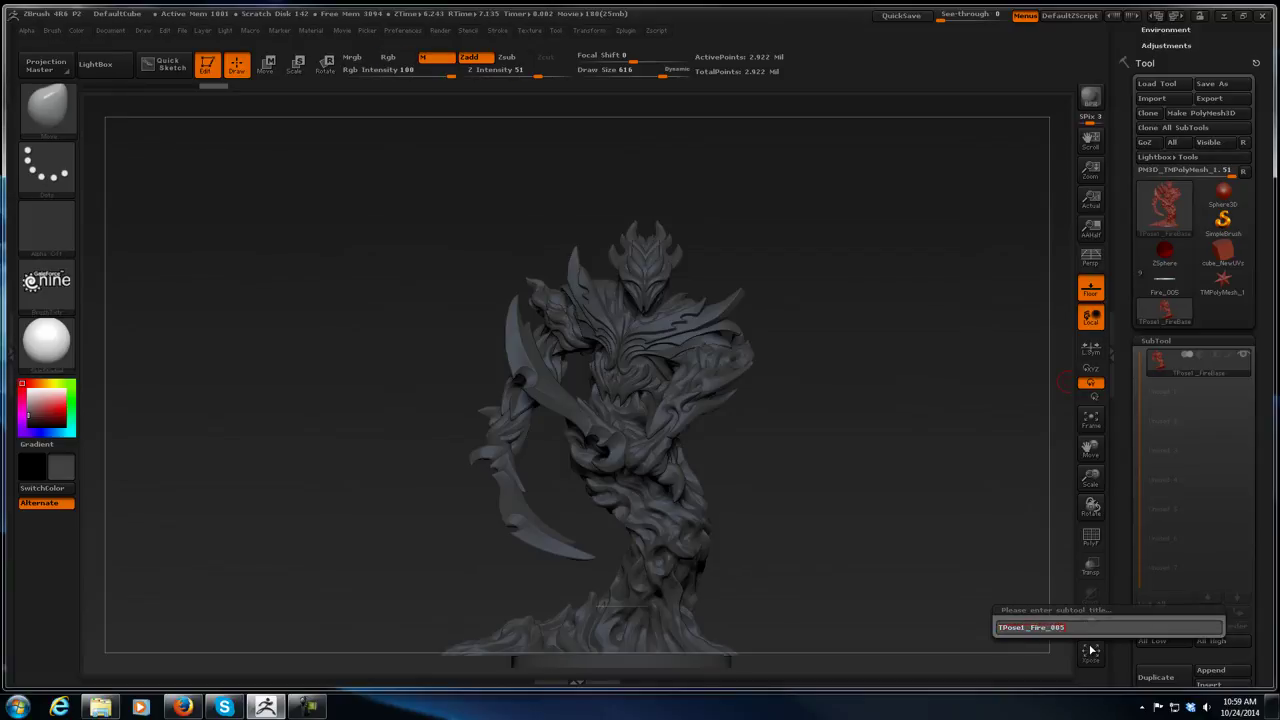
pyautogui.press('Return')
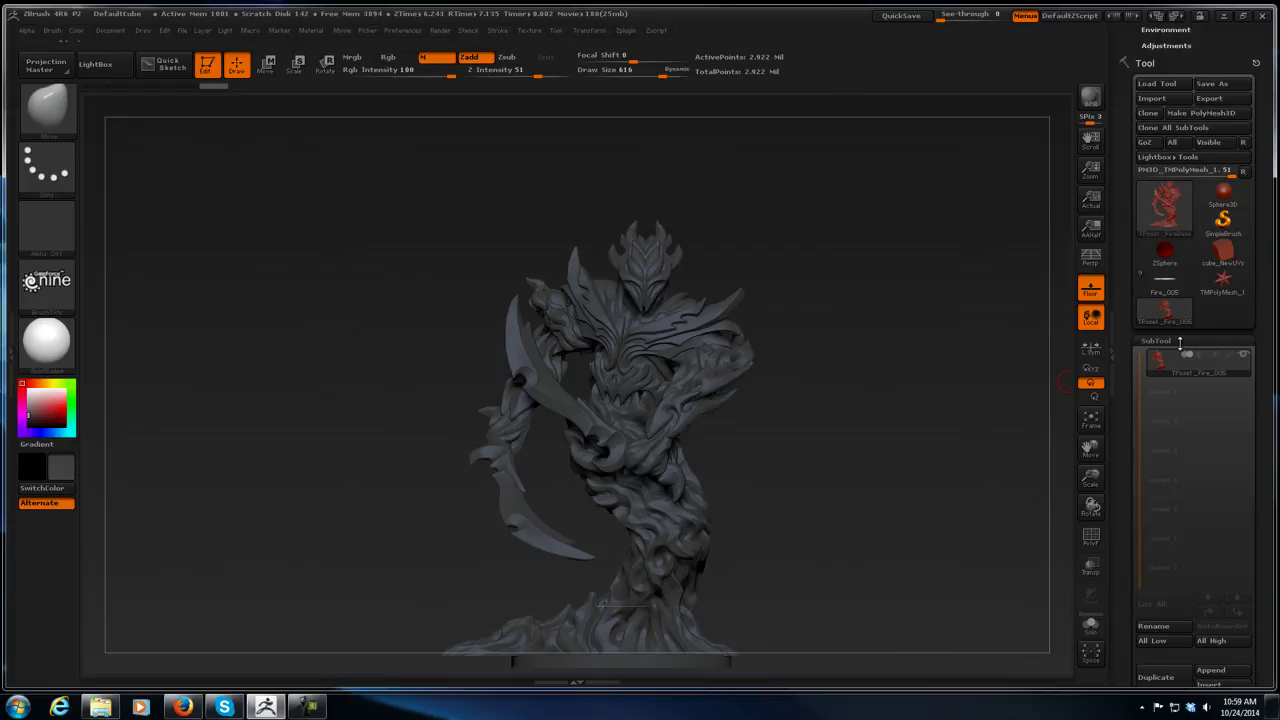
# Run TPose>SubT to restore the pose onto Fire_005's subtools and view the round base.
pyautogui.click(628, 33)
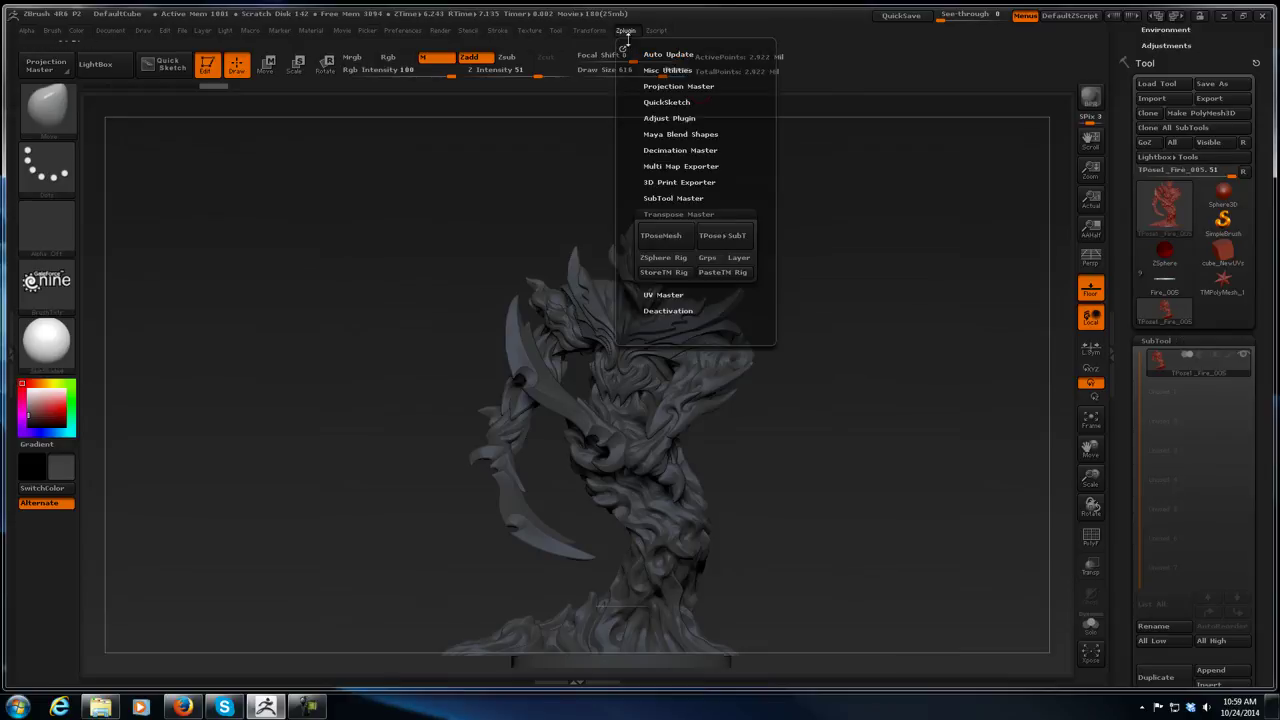
pyautogui.click(720, 237)
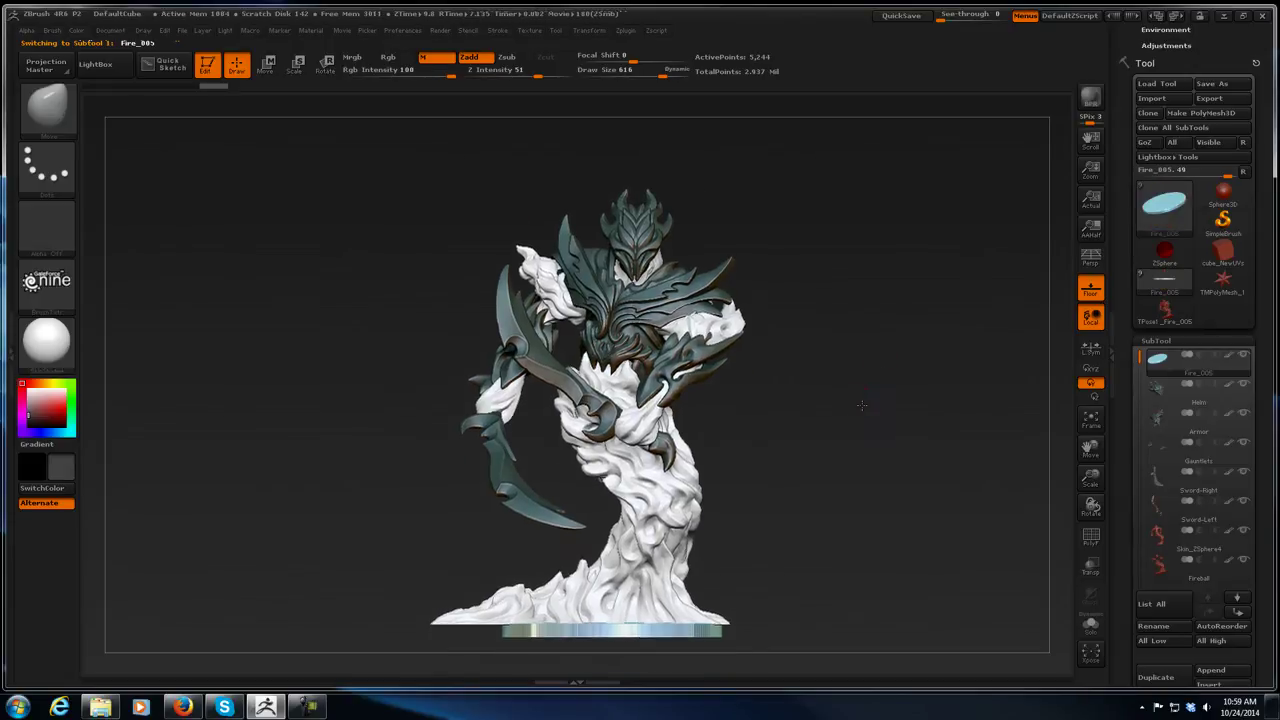
pyautogui.moveTo(861, 405); pyautogui.dragTo(855, 438)
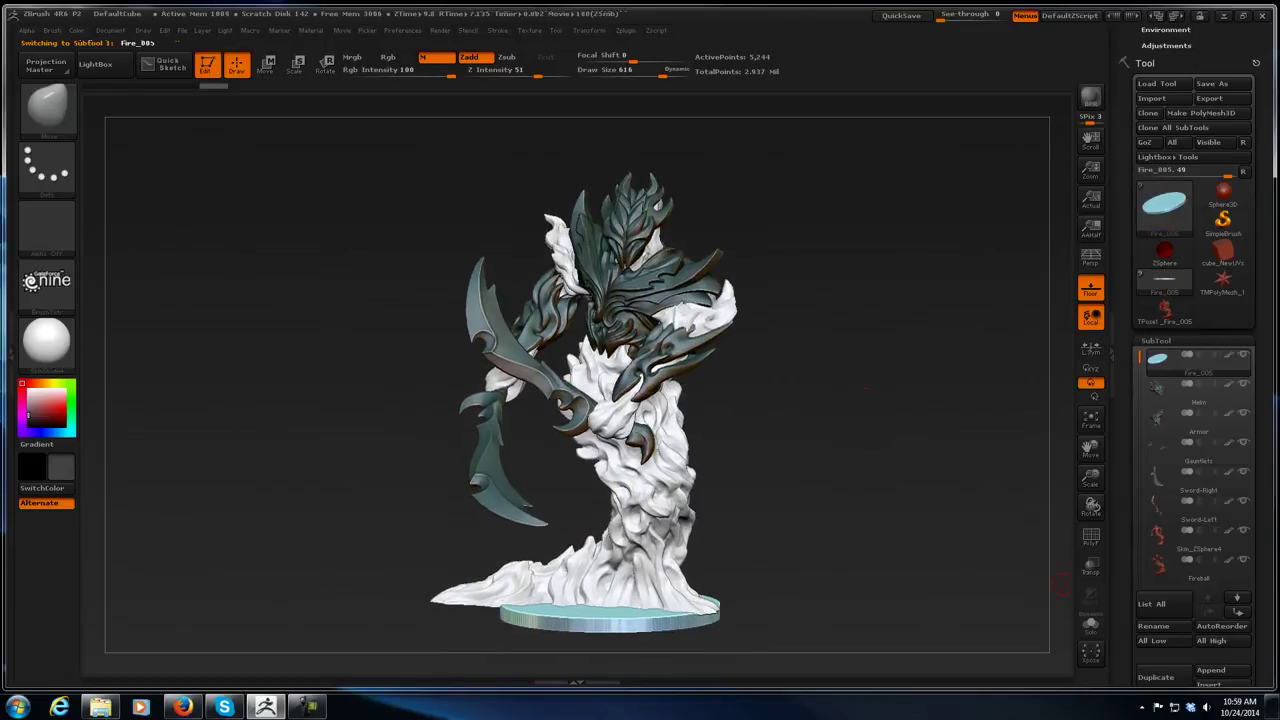